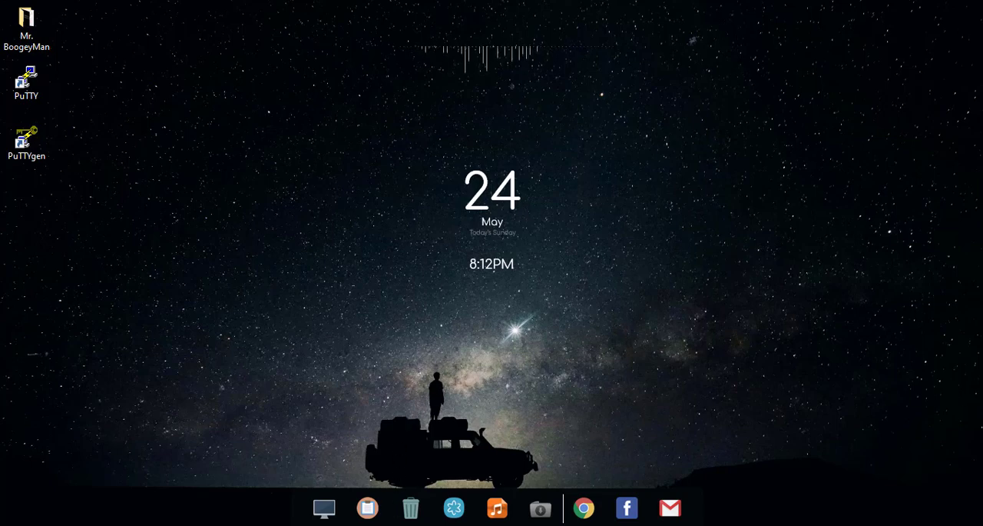
# Switch to the AWS Management Console in Firefox and open the list of running EC2 instances.
pyautogui.moveTo(367, 507)
pyautogui.click(362, 484)
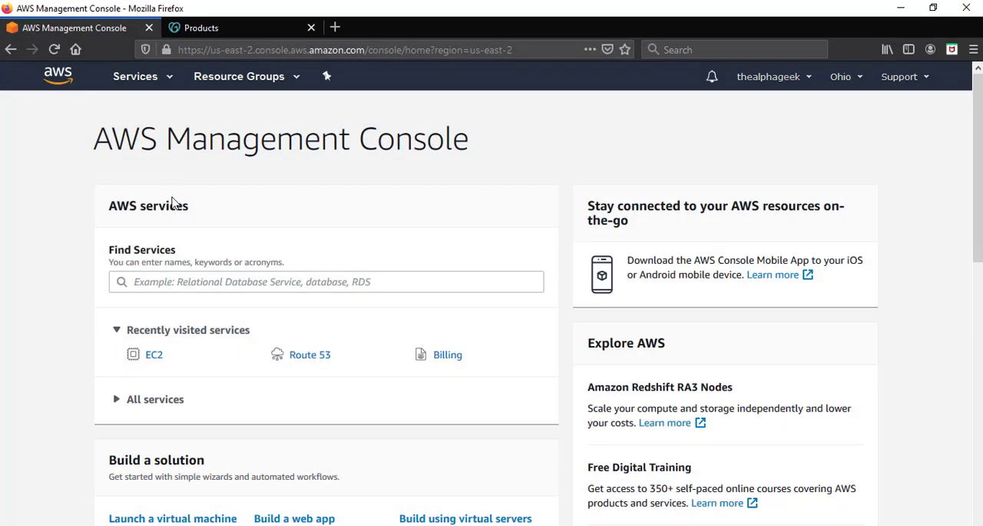
pyautogui.click(154, 355)
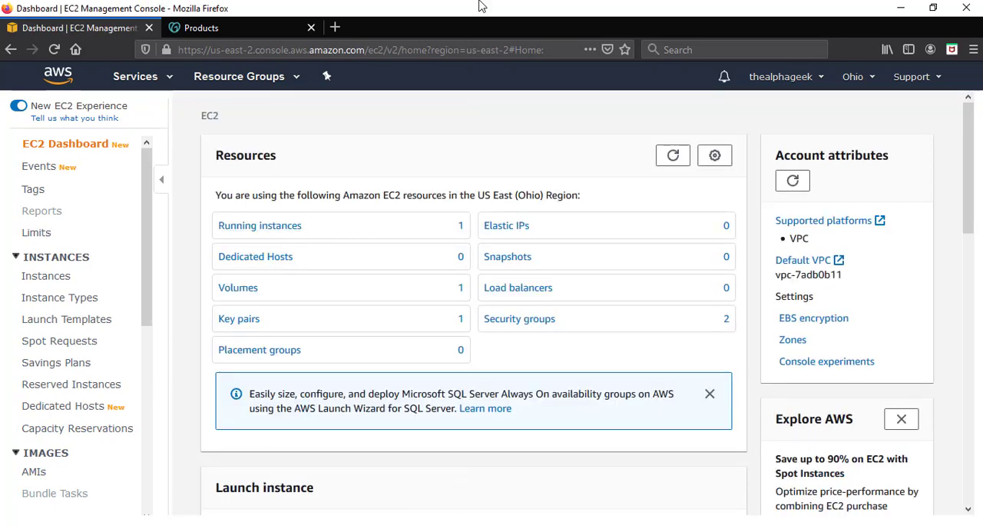
pyautogui.click(290, 226)
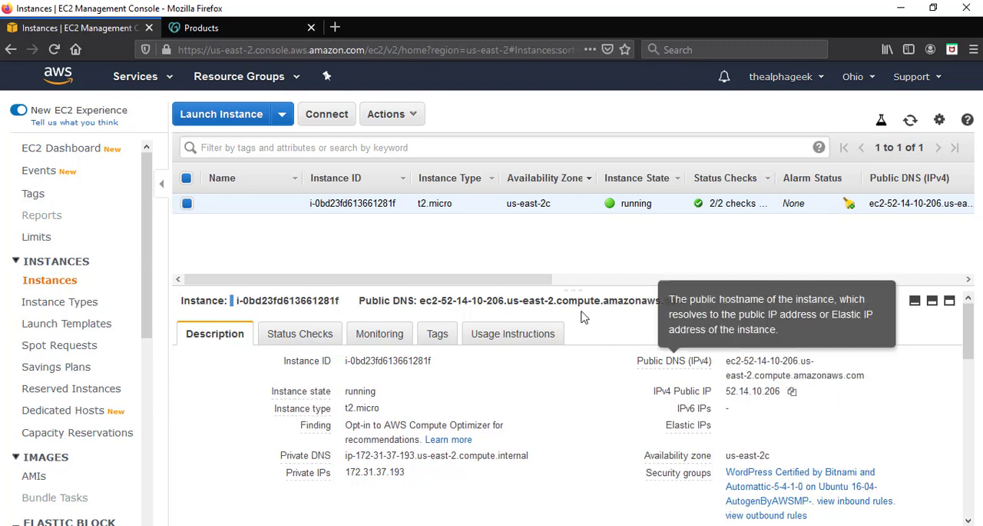
# Copy the IPv4 public IP of the running t2.micro instance to the clipboard.
pyautogui.moveTo(540, 282); pyautogui.dragTo(694, 285)
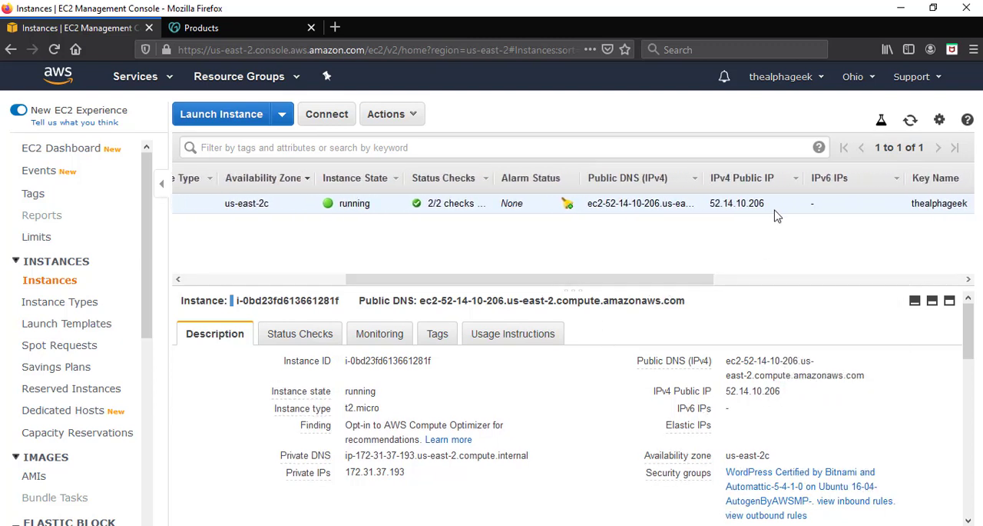
pyautogui.moveTo(768, 205); pyautogui.dragTo(712, 206)
pyautogui.click(777, 321)
pyautogui.moveTo(793, 398); pyautogui.dragTo(726, 393)
pyautogui.click(794, 392)
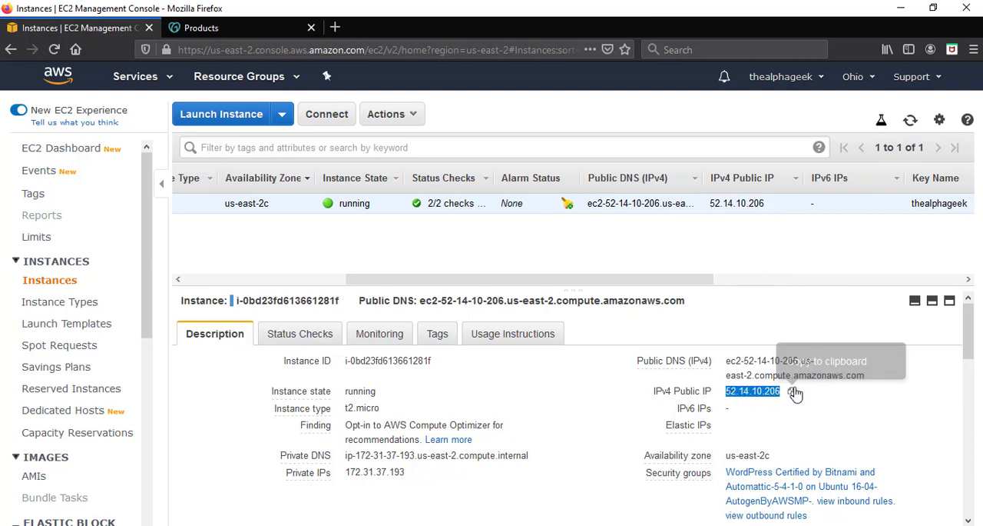
pyautogui.click(793, 392)
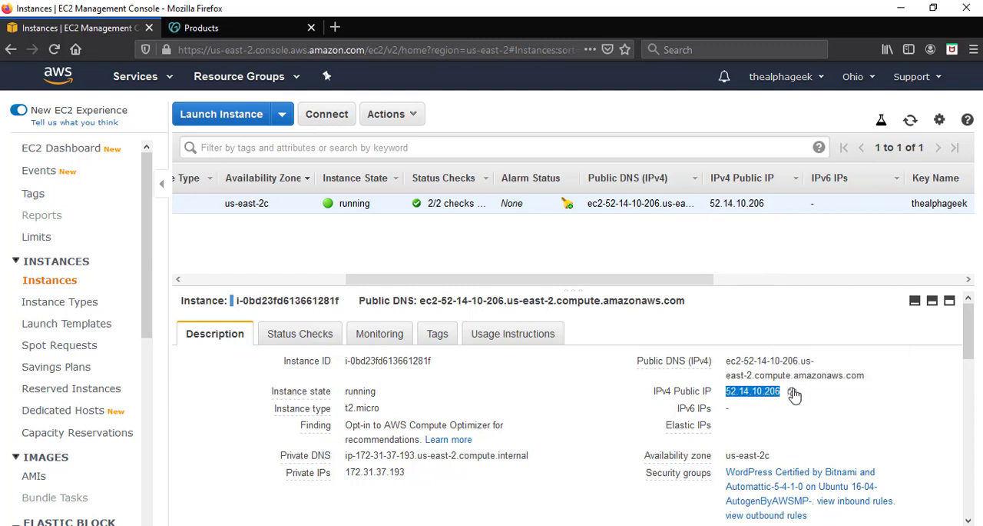
pyautogui.click(793, 392)
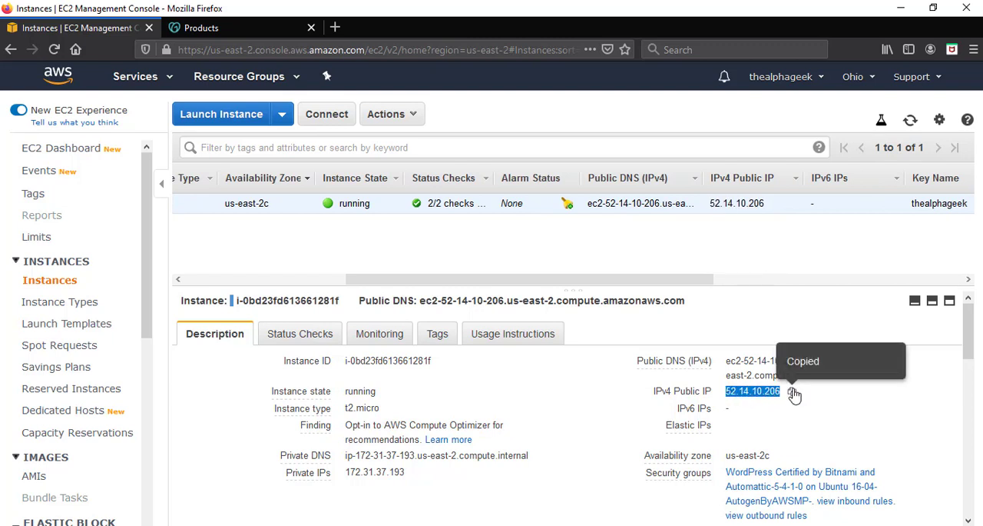
# Open the Route 53 service and get started with its DNS management.
pyautogui.click(170, 77)
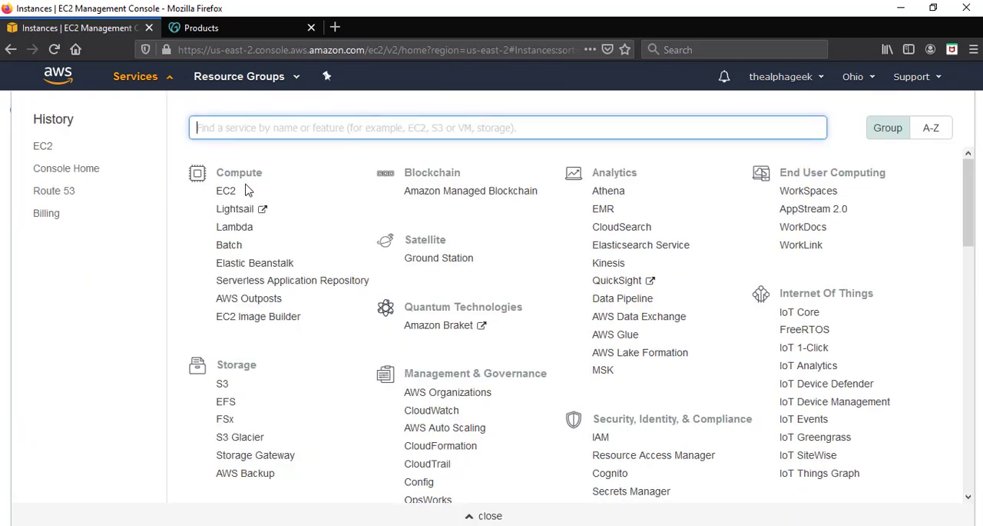
pyautogui.scroll(-7, 290, 254)
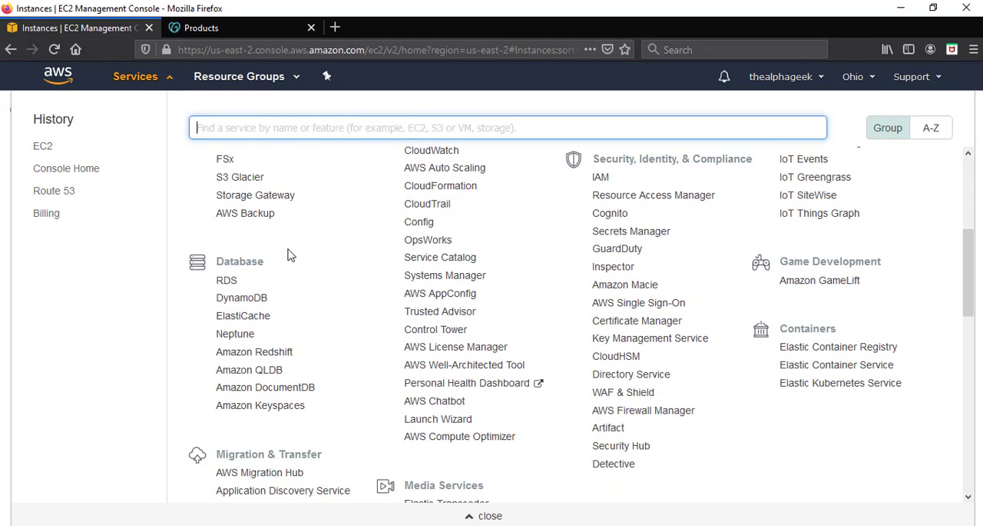
pyautogui.scroll(-7, 290, 254)
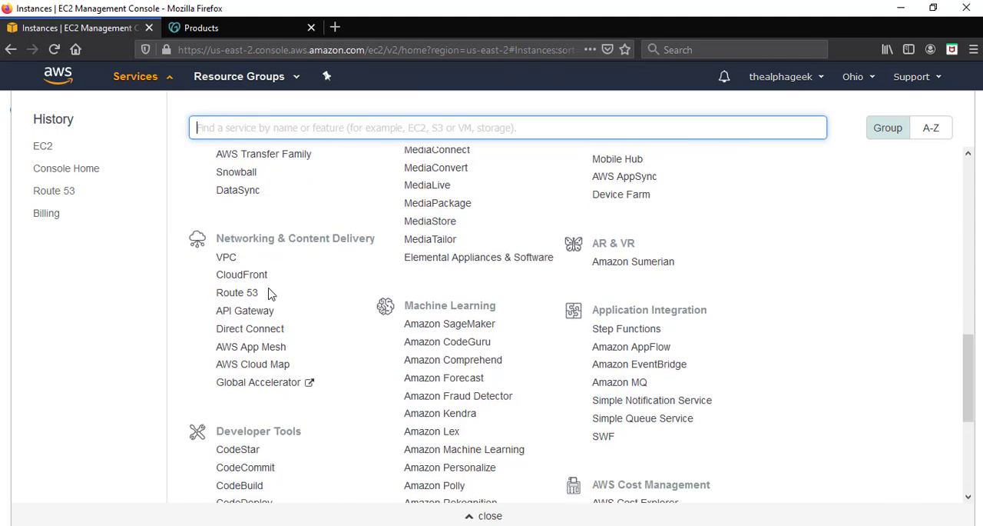
pyautogui.click(243, 297)
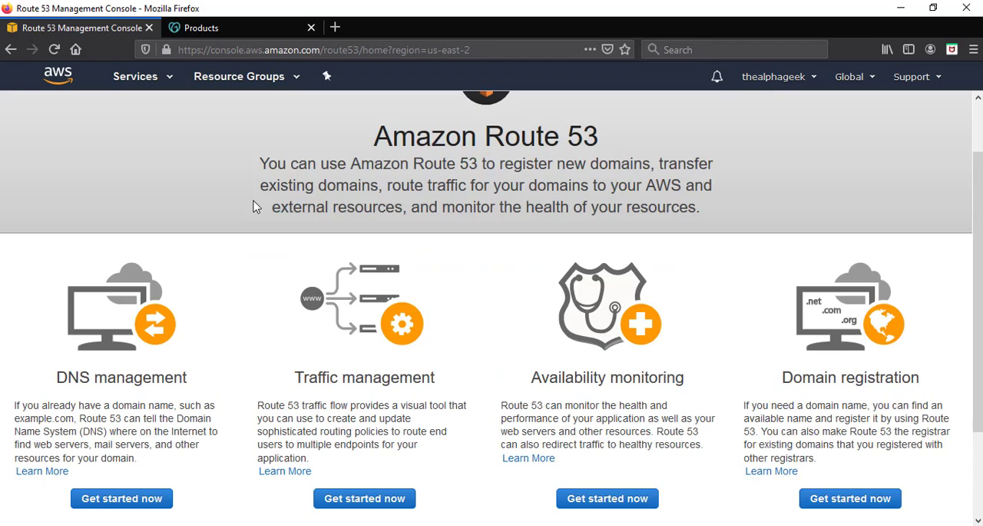
pyautogui.scroll(-2, 255, 205)
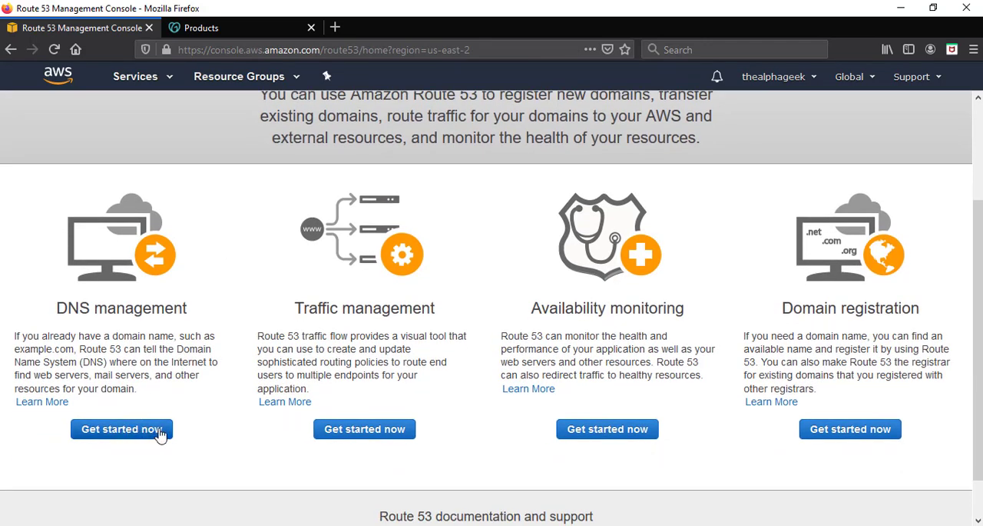
pyautogui.click(160, 434)
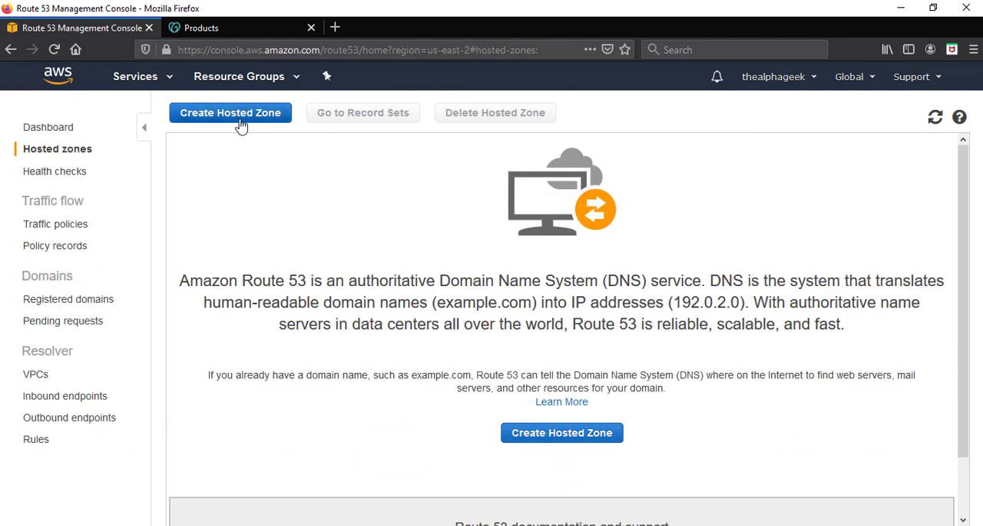
# Create a public hosted zone for the domain thealphageek.xyz.
pyautogui.click(286, 117)
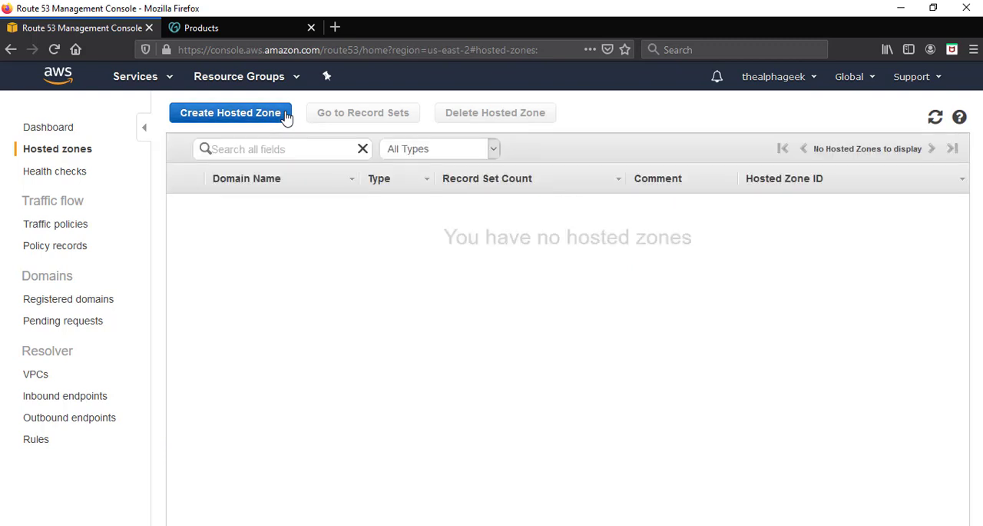
pyautogui.click(231, 114)
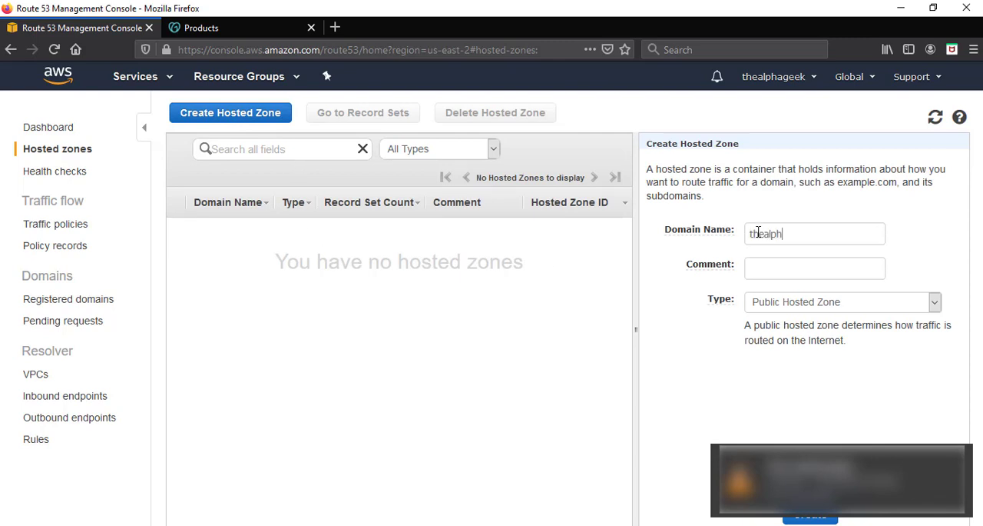
pyautogui.write('thealphageek.xyz')
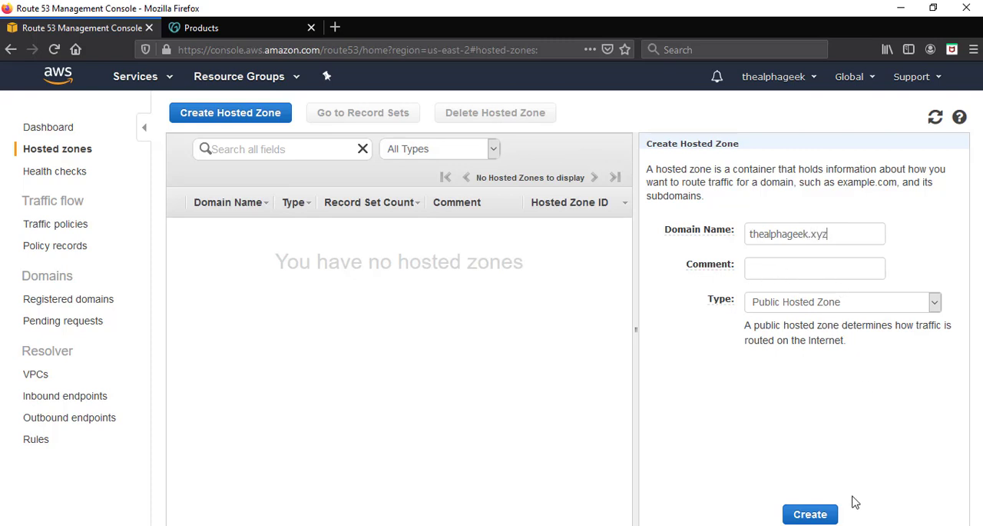
pyautogui.click(820, 517)
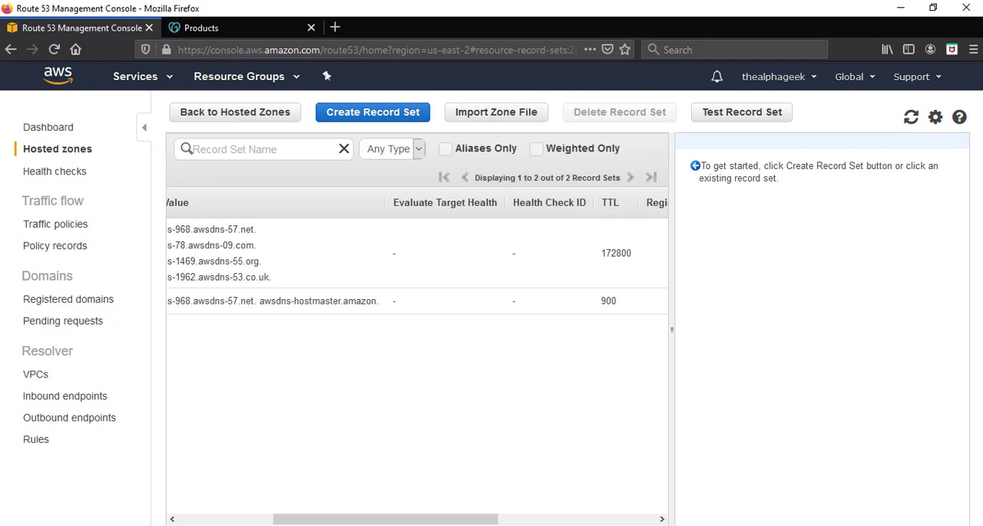
# Create an A – IPv4 address record set for the root domain with the copied instance IP 52.14.10.206 as its value.
pyautogui.moveTo(466, 521); pyautogui.dragTo(396, 522)
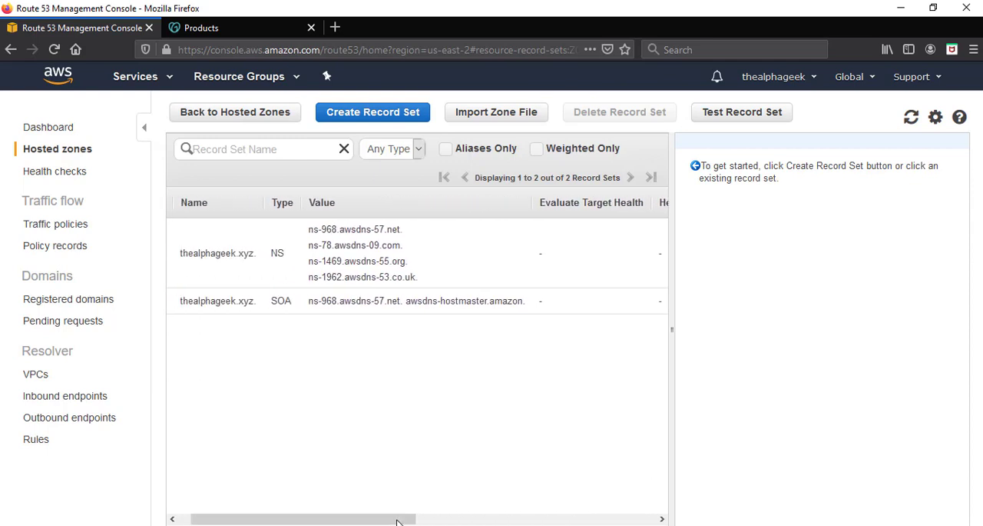
pyautogui.click(143, 127)
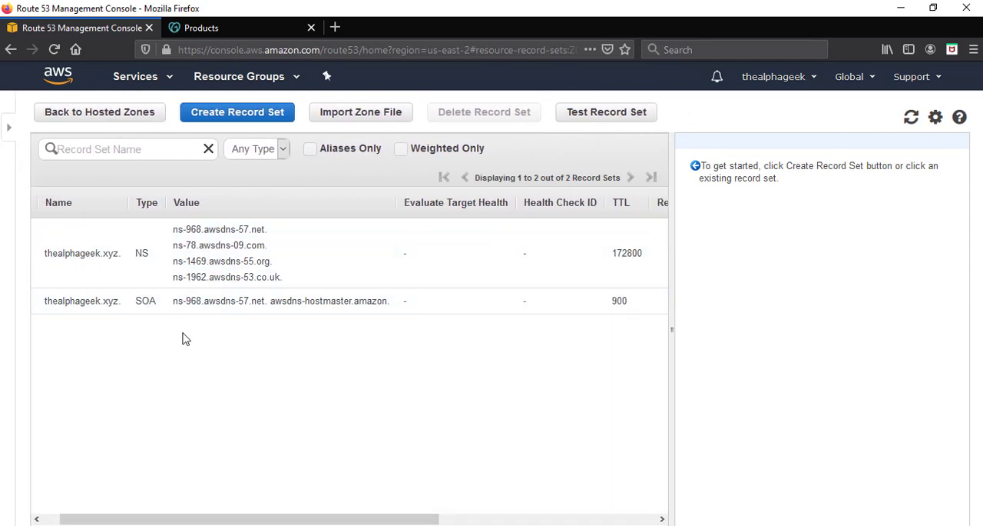
pyautogui.click(251, 120)
pyautogui.click(768, 166)
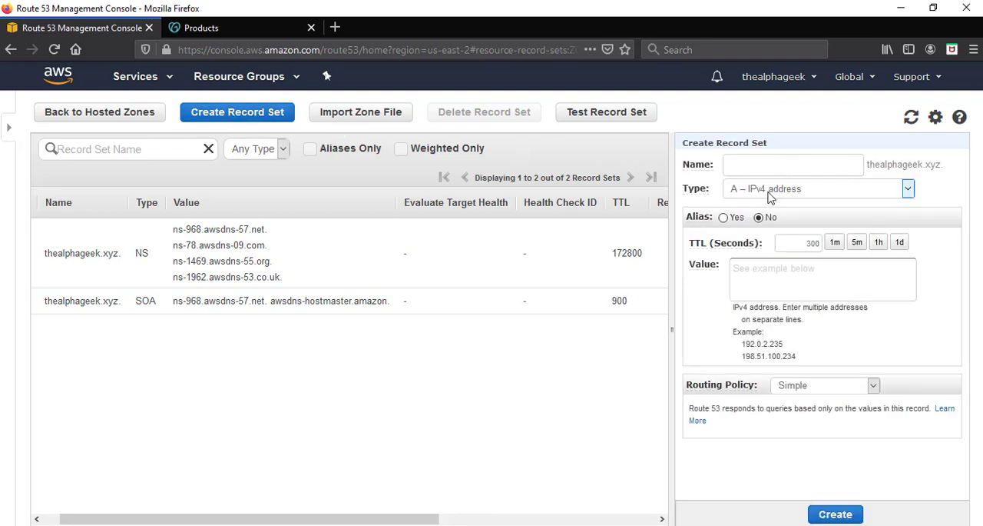
pyautogui.click(769, 192)
pyautogui.click(768, 209)
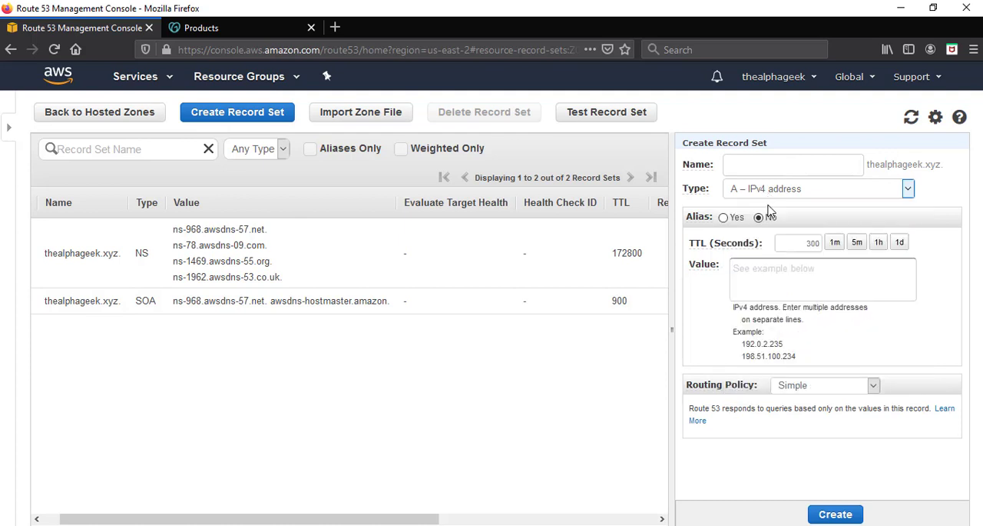
pyautogui.click(755, 270)
pyautogui.hotkey('ctrl', 'v')
pyautogui.moveTo(796, 271); pyautogui.dragTo(727, 271)
pyautogui.click(811, 270)
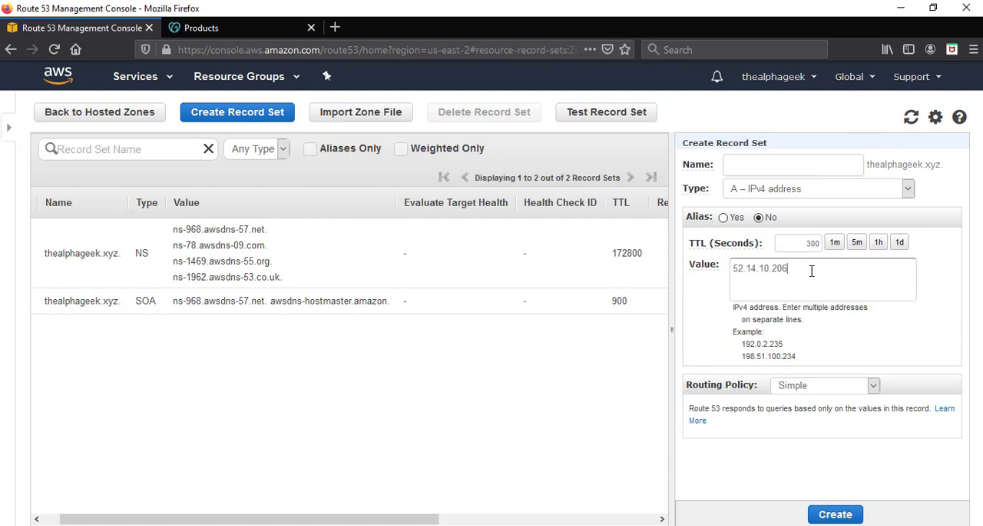
pyautogui.click(837, 514)
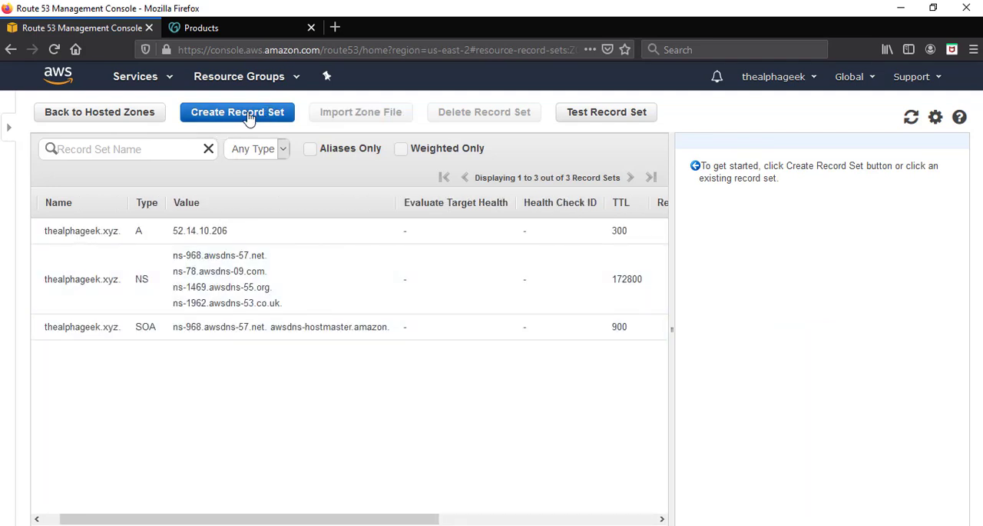
# Create a CNAME record set named www with the value thealphageek.xyz.
pyautogui.click(247, 115)
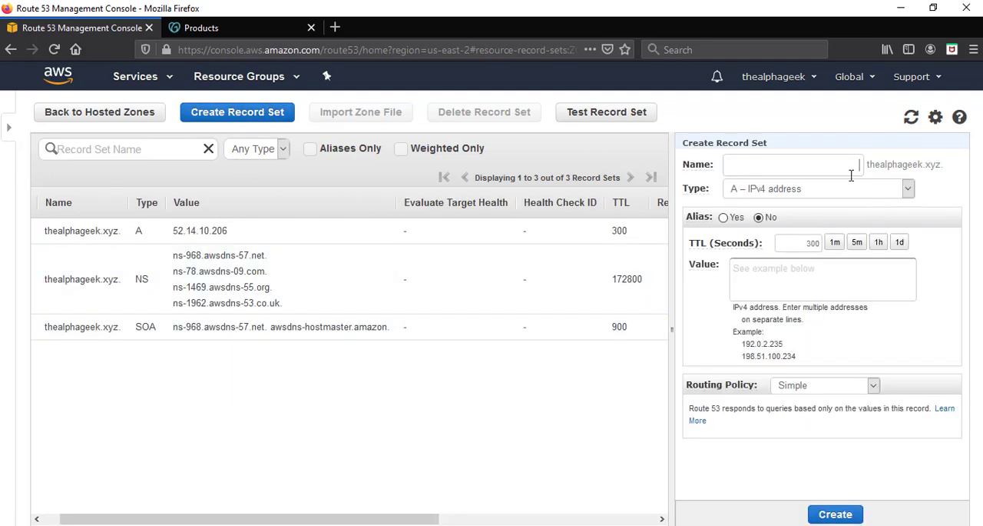
pyautogui.click(851, 175)
pyautogui.write('www')
pyautogui.click(797, 281)
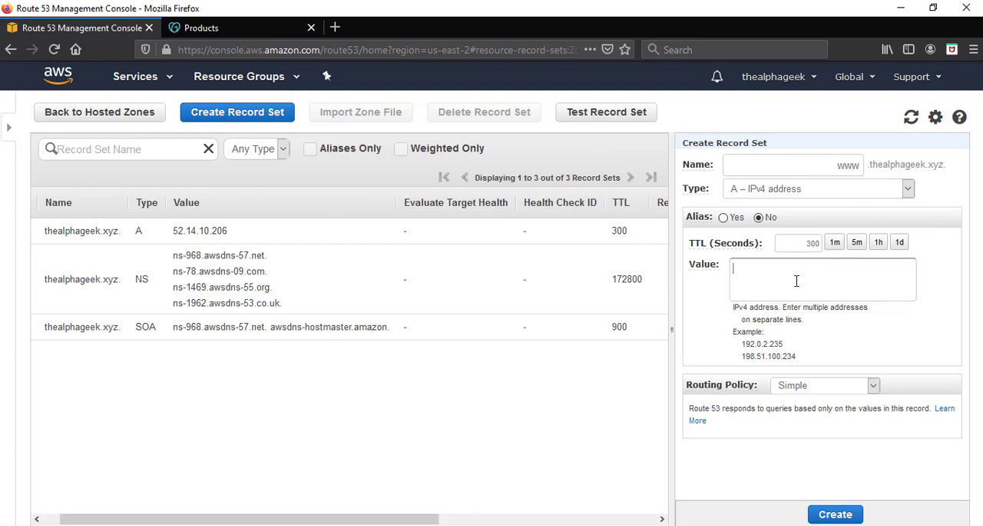
pyautogui.click(778, 189)
pyautogui.click(779, 221)
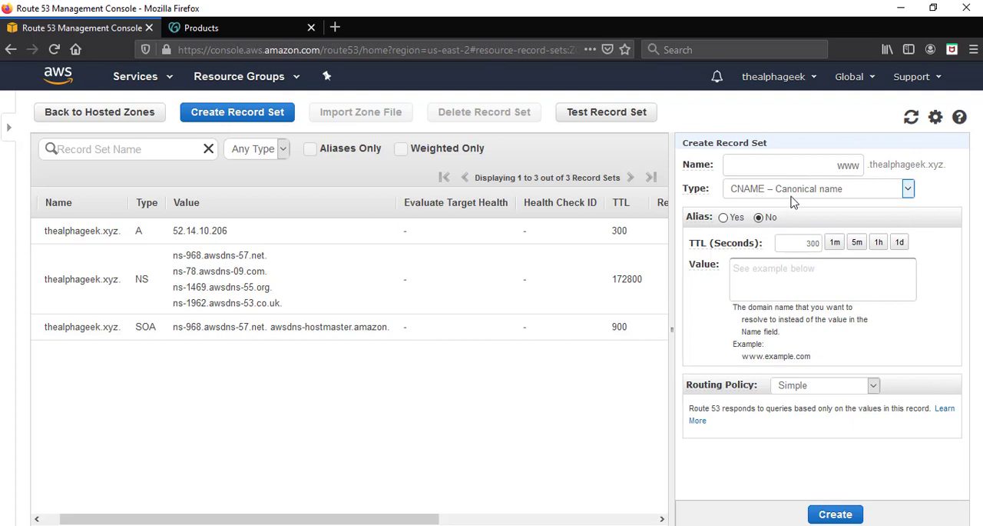
pyautogui.click(790, 278)
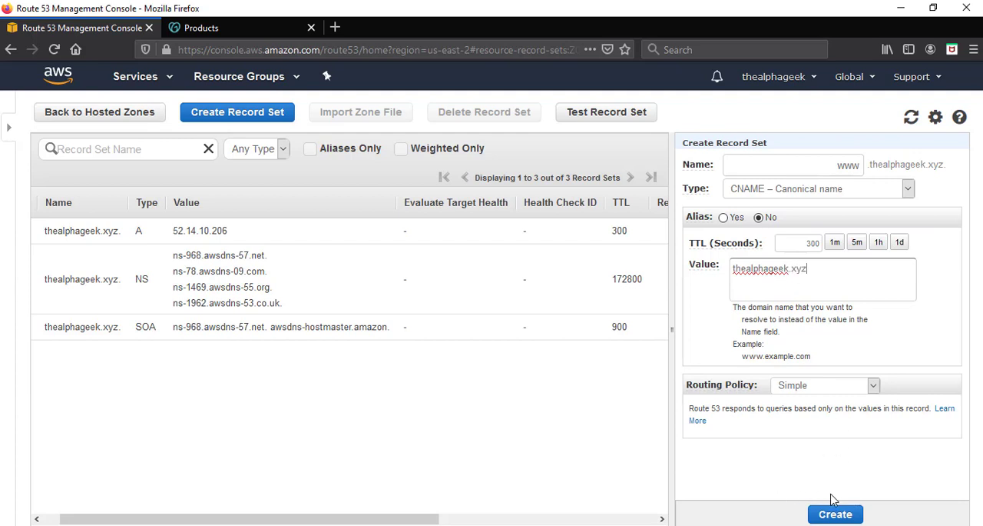
pyautogui.moveTo(830, 278); pyautogui.dragTo(732, 269)
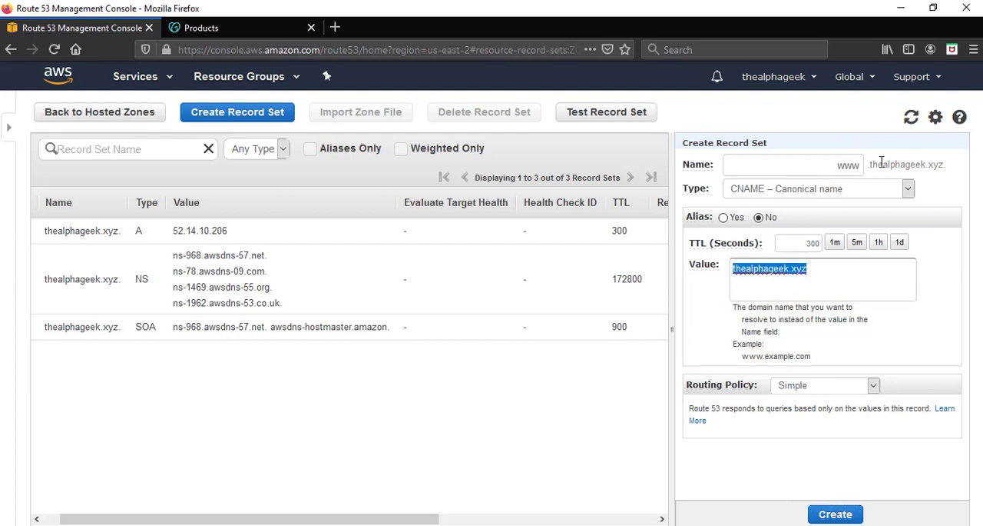
pyautogui.doubleClick(848, 164)
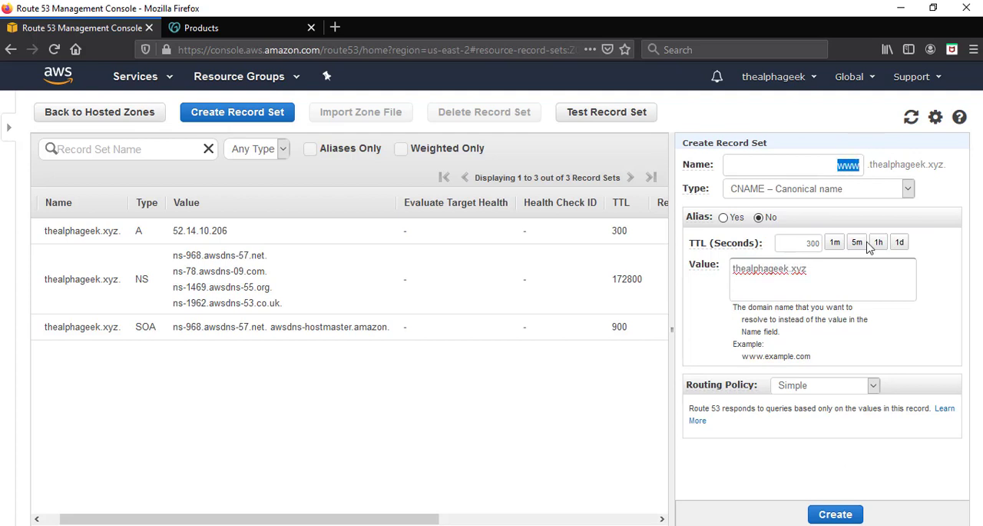
pyautogui.click(835, 514)
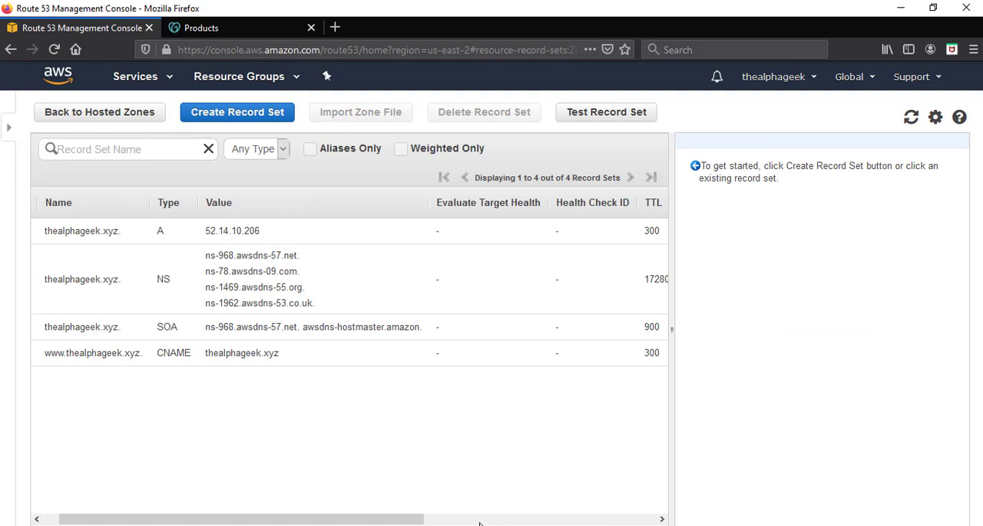
pyautogui.moveTo(308, 521); pyautogui.dragTo(289, 521)
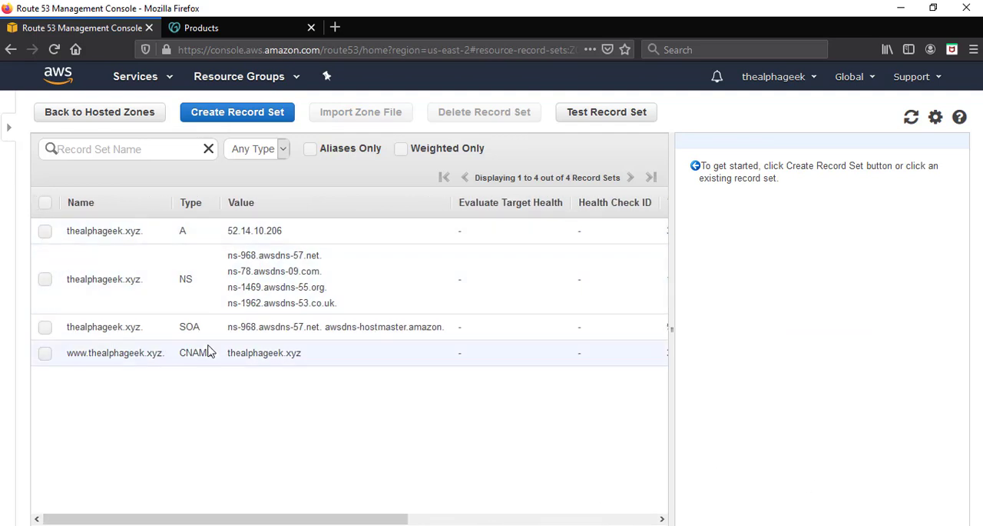
pyautogui.click(44, 231)
pyautogui.click(44, 279)
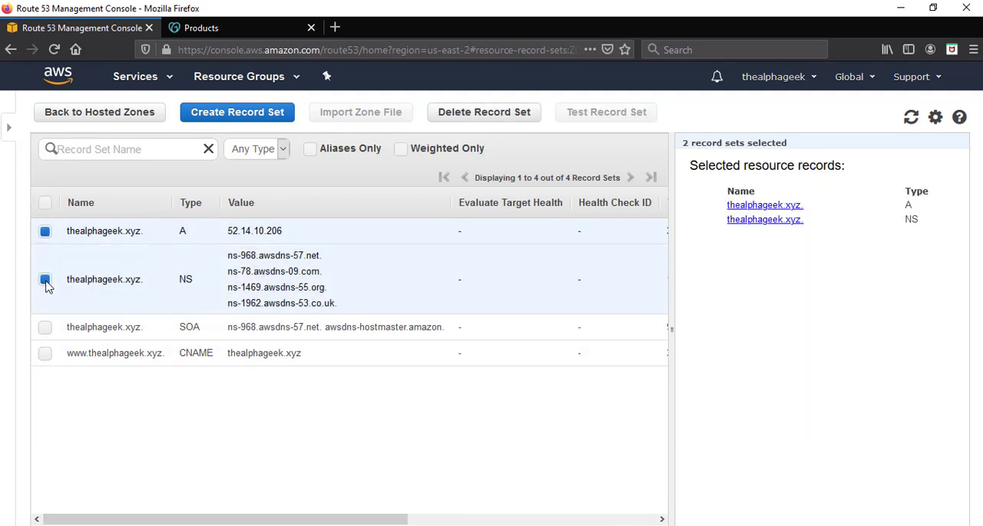
pyautogui.click(45, 326)
pyautogui.click(44, 353)
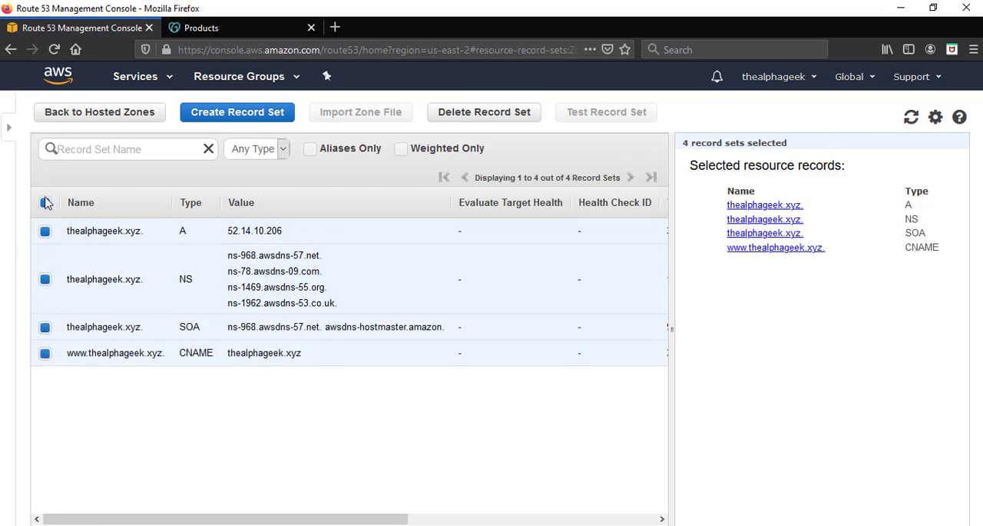
pyautogui.click(46, 202)
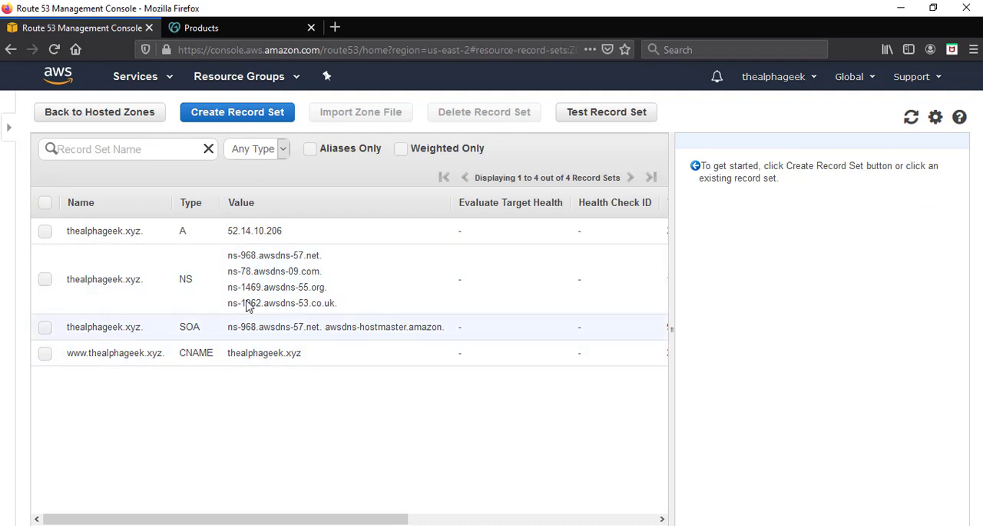
# Select the NS record set of thealphageek.xyz and examine its name server values.
pyautogui.click(46, 282)
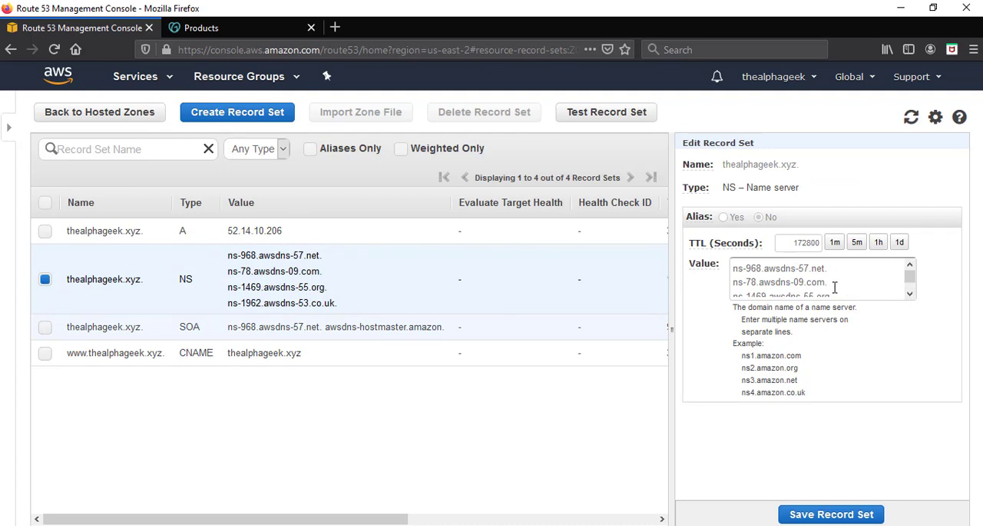
pyautogui.moveTo(910, 277)
pyautogui.mouseDown()
pyautogui.moveTo(911, 286)
pyautogui.moveTo(910, 276)
pyautogui.mouseUp()
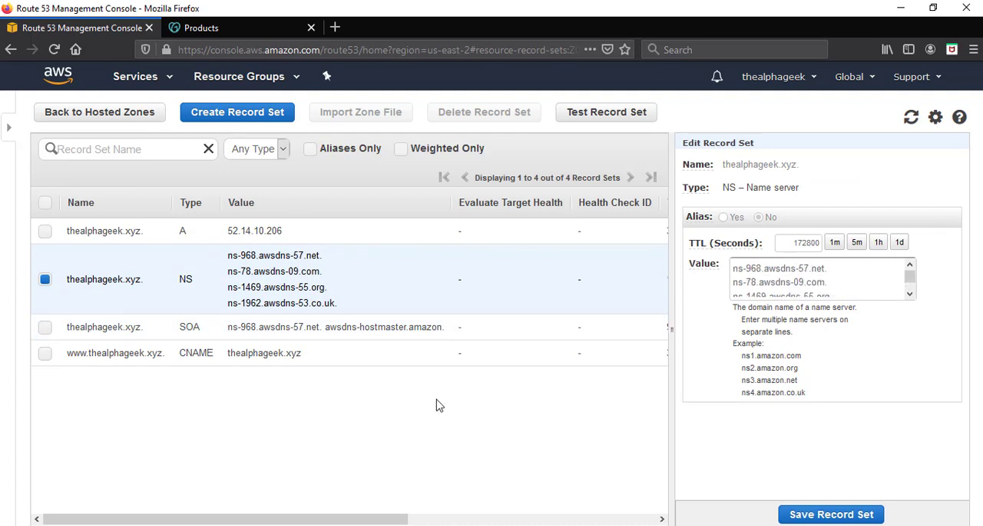
# Switch to GoDaddy and open the form for entering custom nameservers in the DNS management of thealphageek.xyz.
pyautogui.click(238, 31)
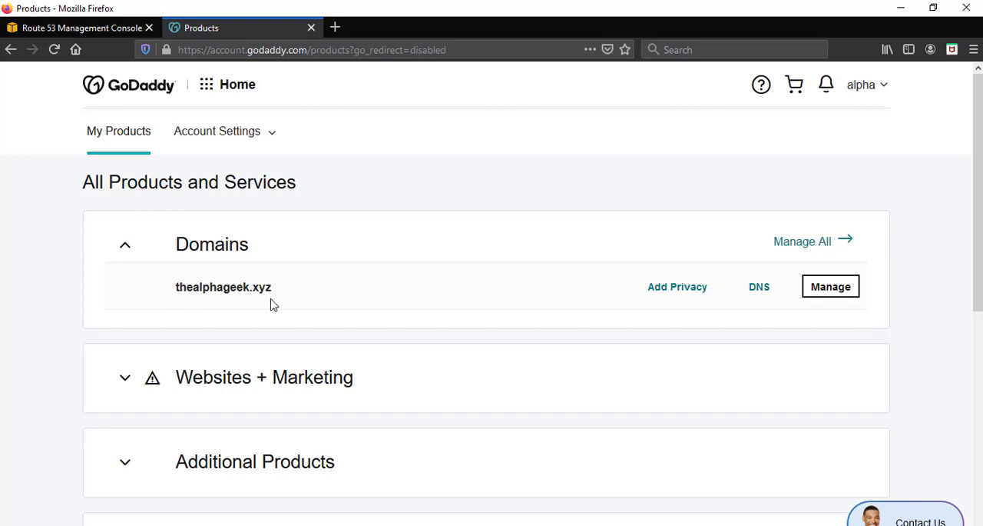
pyautogui.click(761, 295)
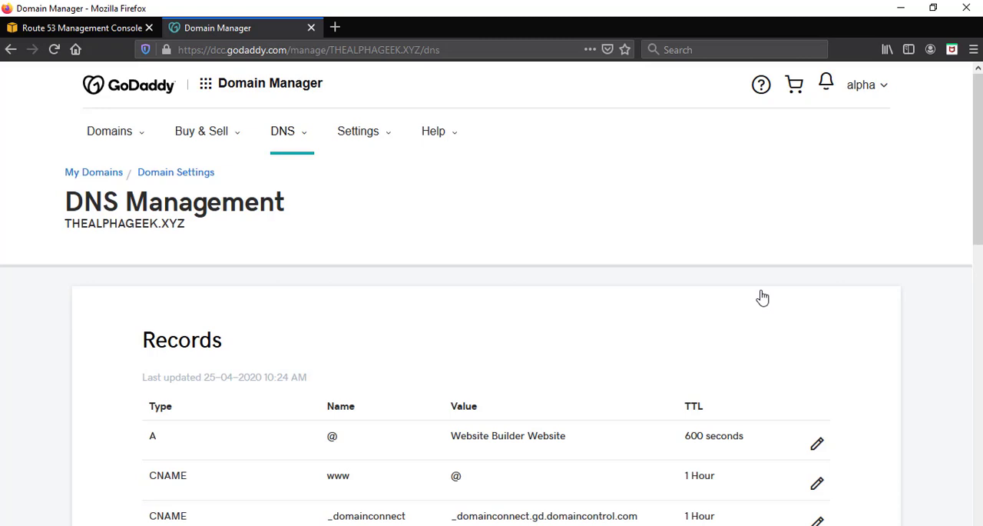
pyautogui.scroll(-5, 762, 297)
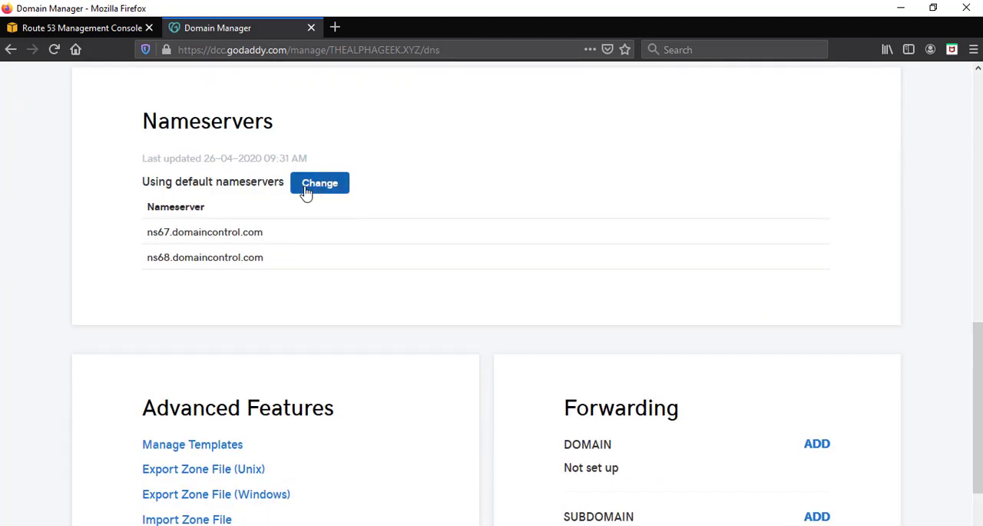
pyautogui.click(320, 184)
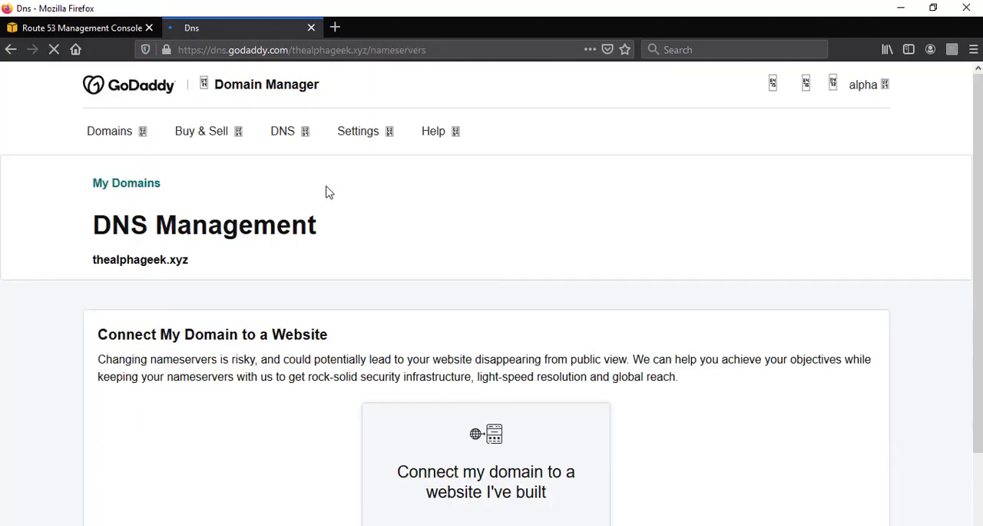
pyautogui.scroll(-3, 328, 193)
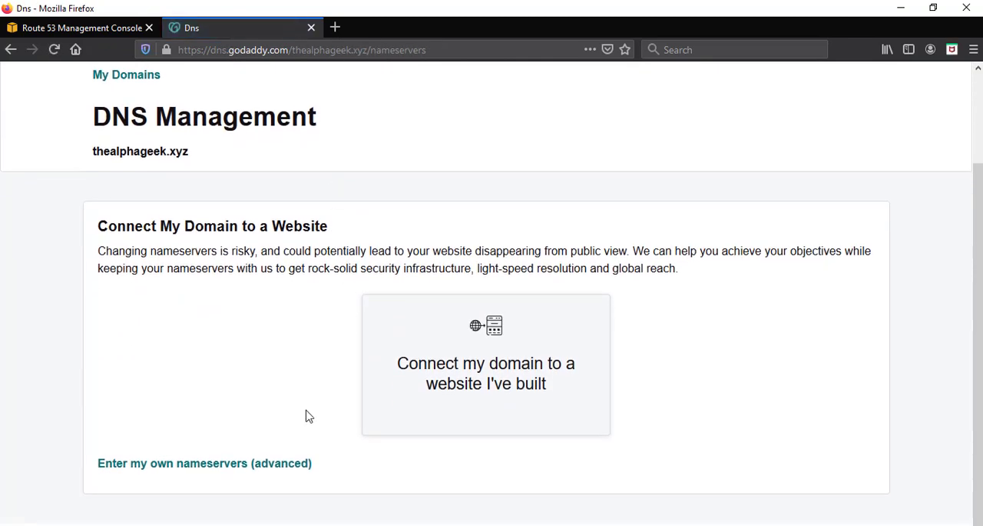
pyautogui.click(206, 464)
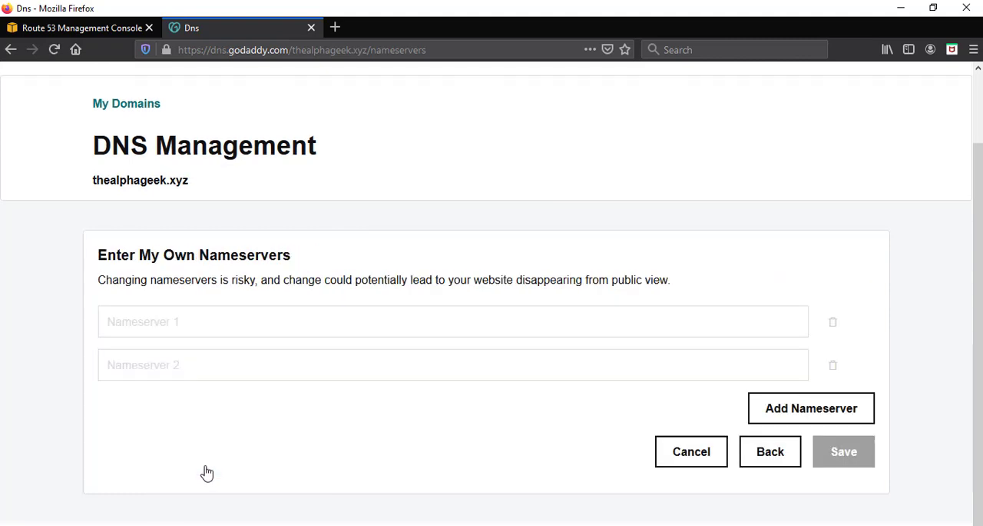
# Copy the first name server from the Route 53 NS record into GoDaddy's Nameserver 1: ns-968.awsdns-57.net.
pyautogui.click(352, 322)
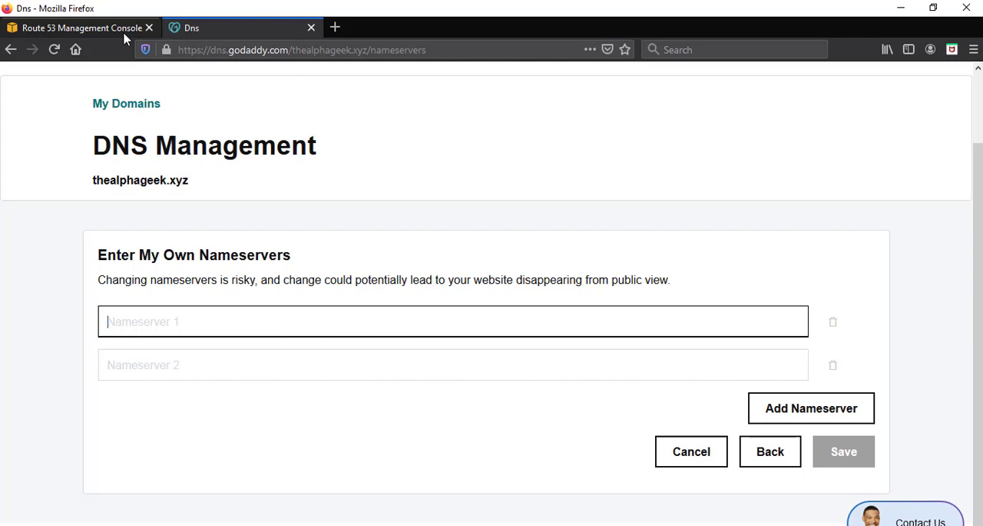
pyautogui.click(84, 28)
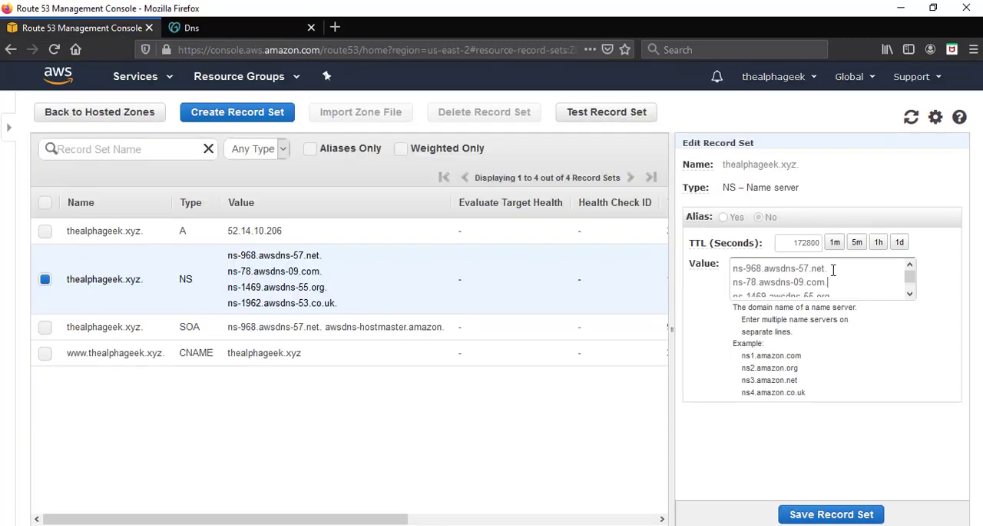
pyautogui.moveTo(833, 269); pyautogui.dragTo(723, 269)
pyautogui.hotkey('ctrl', 'c')
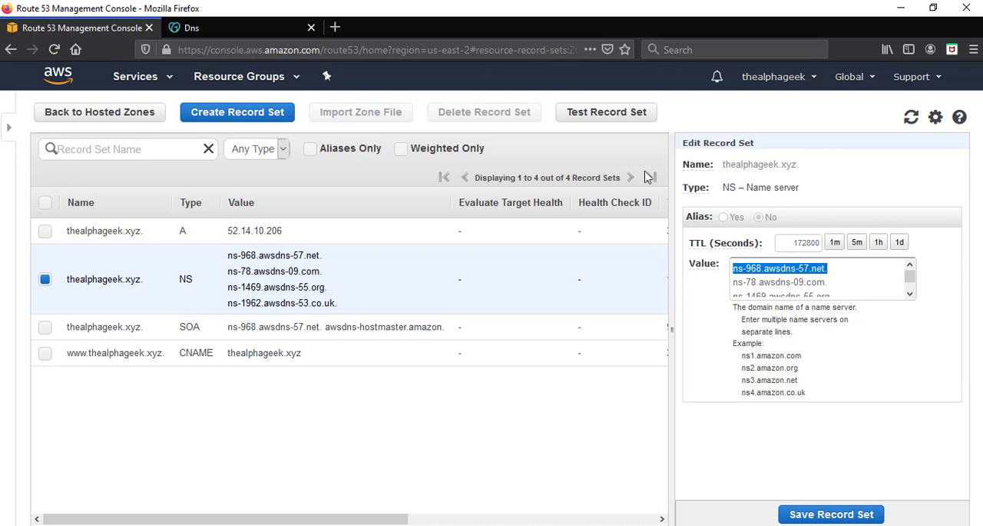
pyautogui.click(278, 29)
pyautogui.hotkey('ctrl', 'v')
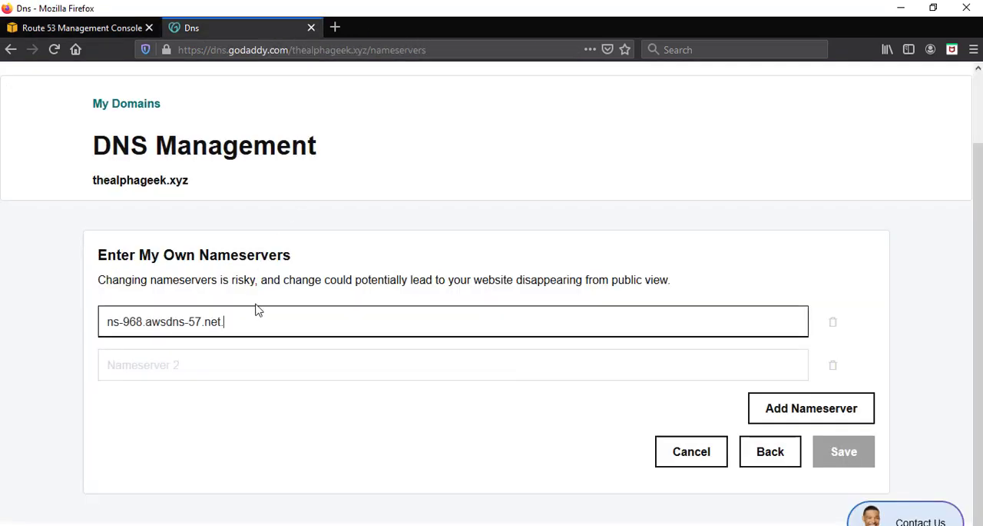
# Copy the second Route 53 name server, ns-78.awsdns-09.com, into GoDaddy's Nameserver 2, with the first entry's trailing dot removed.
pyautogui.click(237, 356)
pyautogui.click(100, 28)
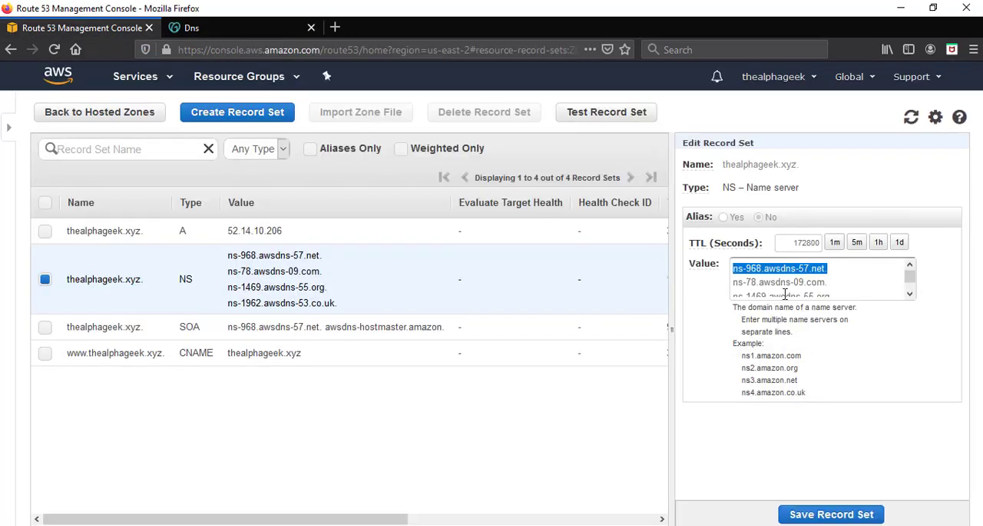
pyautogui.moveTo(831, 282); pyautogui.dragTo(722, 285)
pyautogui.hotkey('ctrl', 'c')
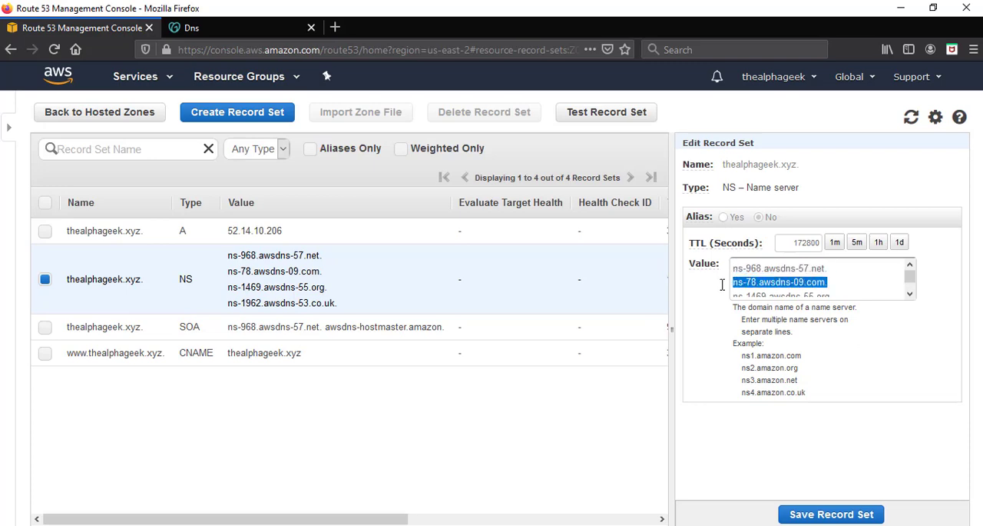
pyautogui.click(256, 29)
pyautogui.hotkey('ctrl', 'v')
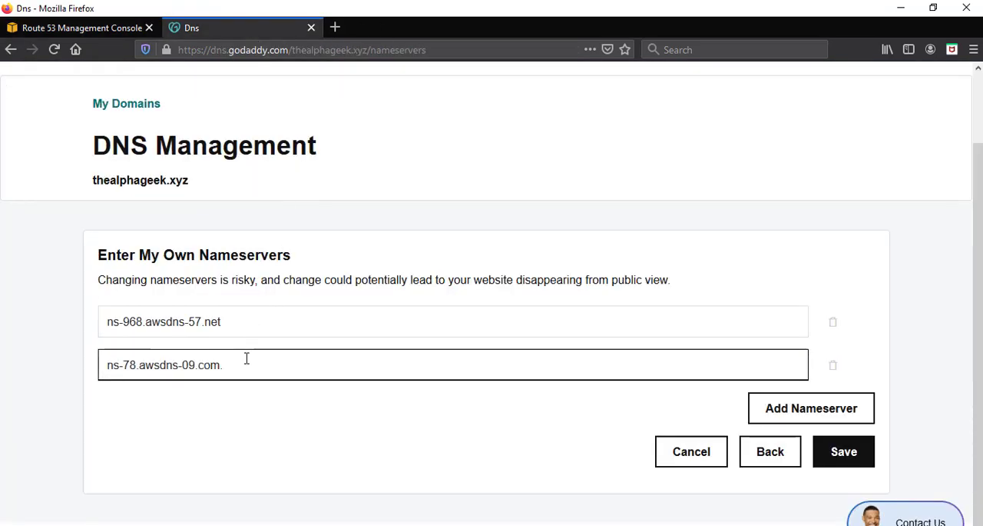
# Add a third nameserver in GoDaddy with the value ns-1469.awsdns-55.org copied from Route 53, leaving no trailing dots.
pyautogui.click(91, 28)
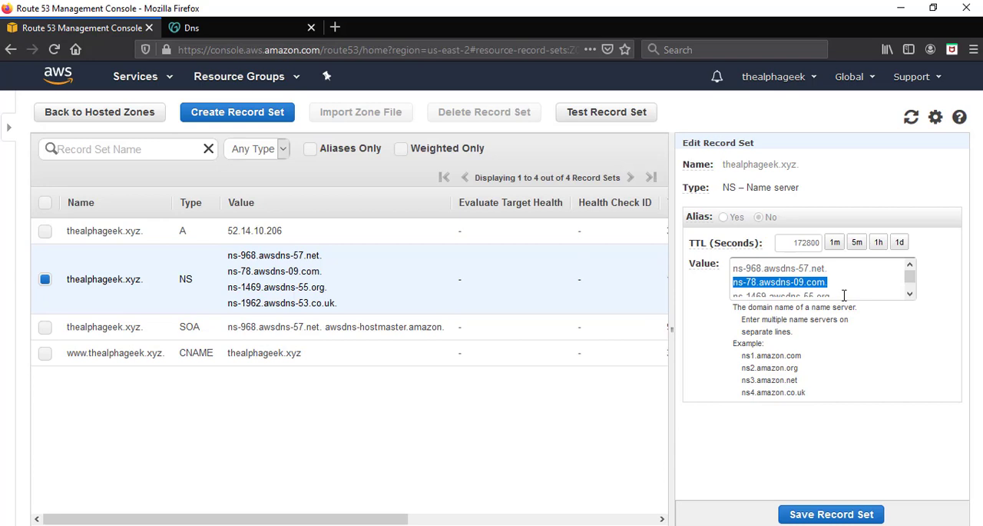
pyautogui.moveTo(843, 295); pyautogui.dragTo(724, 291)
pyautogui.hotkey('ctrl', 'c')
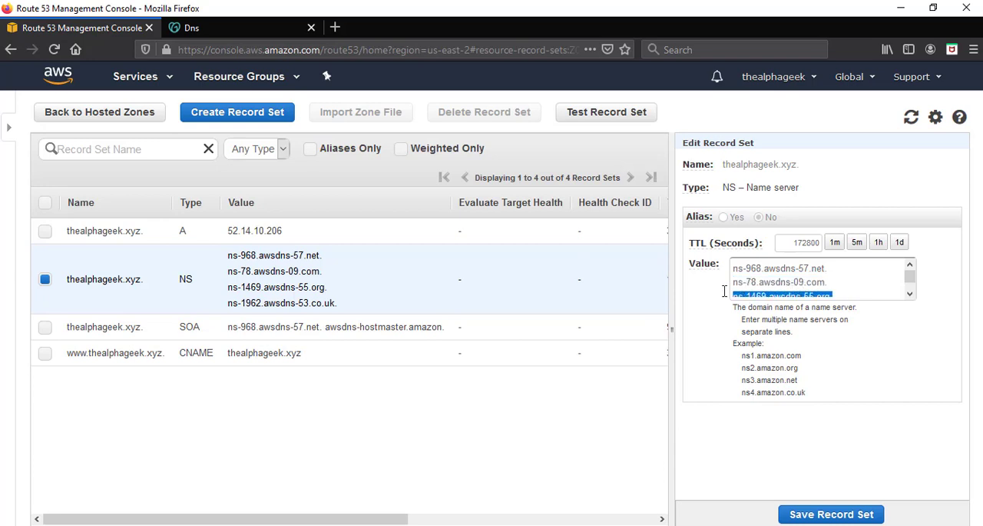
pyautogui.click(289, 28)
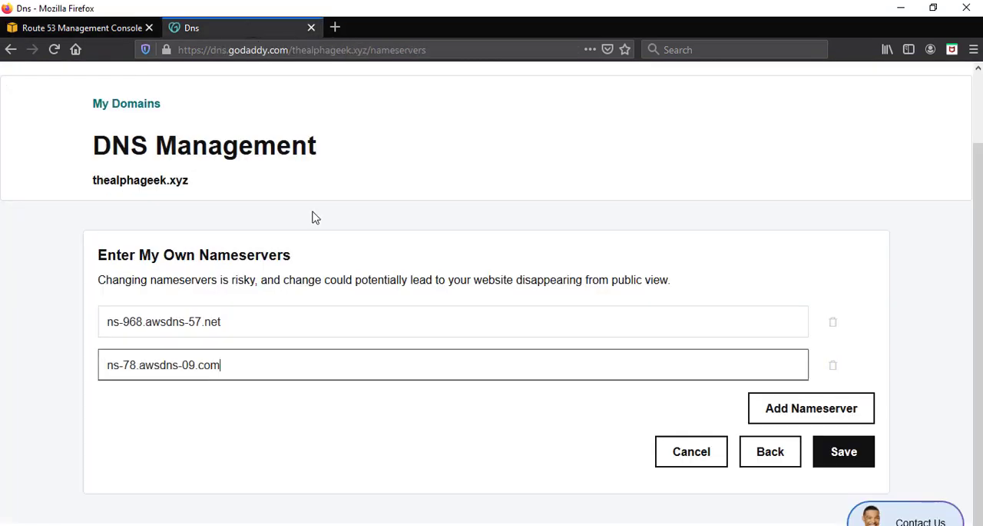
pyautogui.click(787, 408)
pyautogui.click(138, 408)
pyautogui.hotkey('ctrl', 'v')
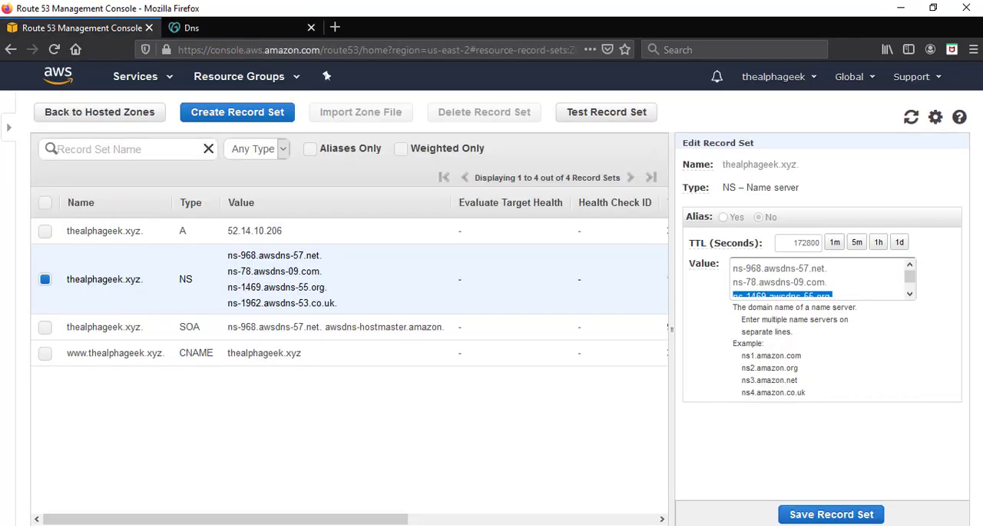
# Add a fourth nameserver in GoDaddy with the value ns-1962.awsdns-53.co.uk copied from Route 53, without the trailing dot.
pyautogui.click(909, 294)
pyautogui.moveTo(858, 292); pyautogui.dragTo(722, 292)
pyautogui.hotkey('ctrl', 'c')
pyautogui.click(232, 35)
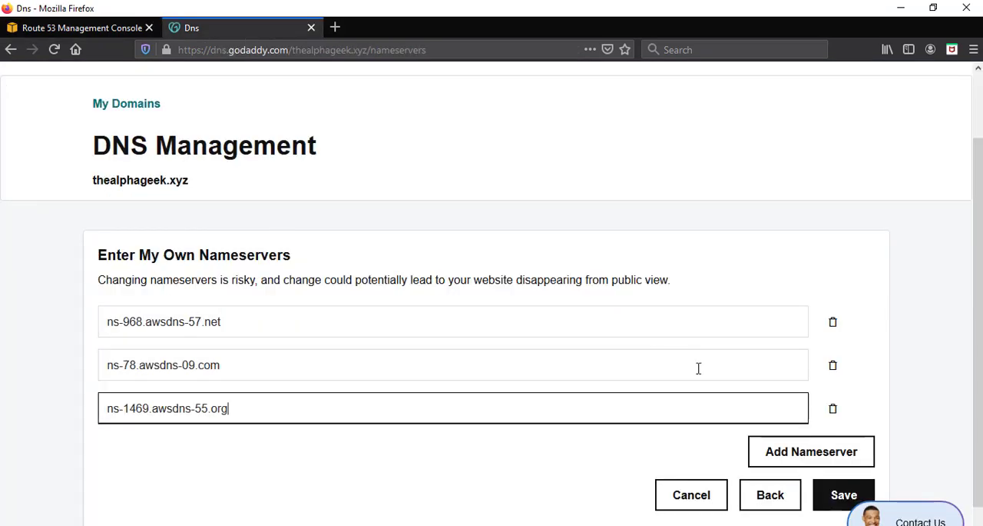
pyautogui.click(804, 452)
pyautogui.click(261, 453)
pyautogui.hotkey('ctrl', 'v')
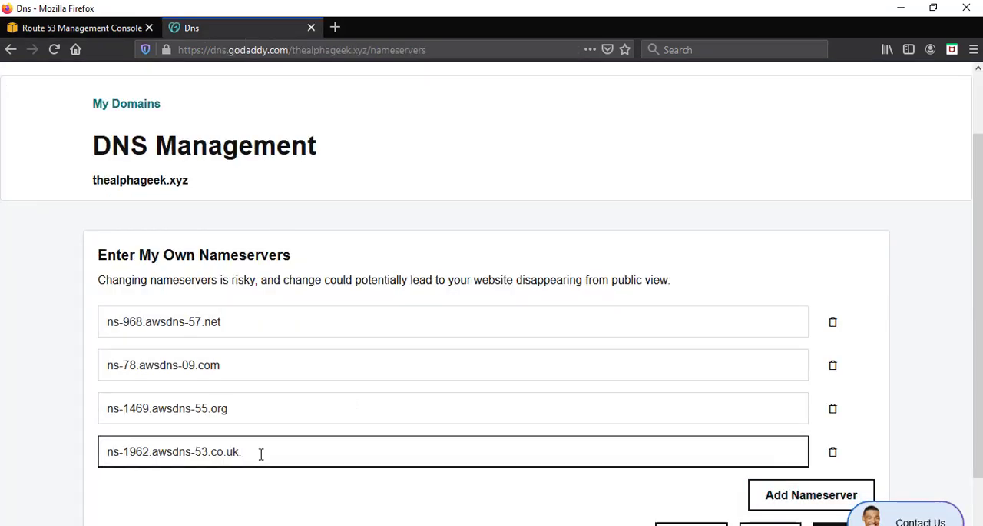
pyautogui.moveTo(238, 452); pyautogui.dragTo(251, 453)
# Save the four custom nameservers and check the Nameservers list of the domain.
pyautogui.scroll(-2, 805, 490)
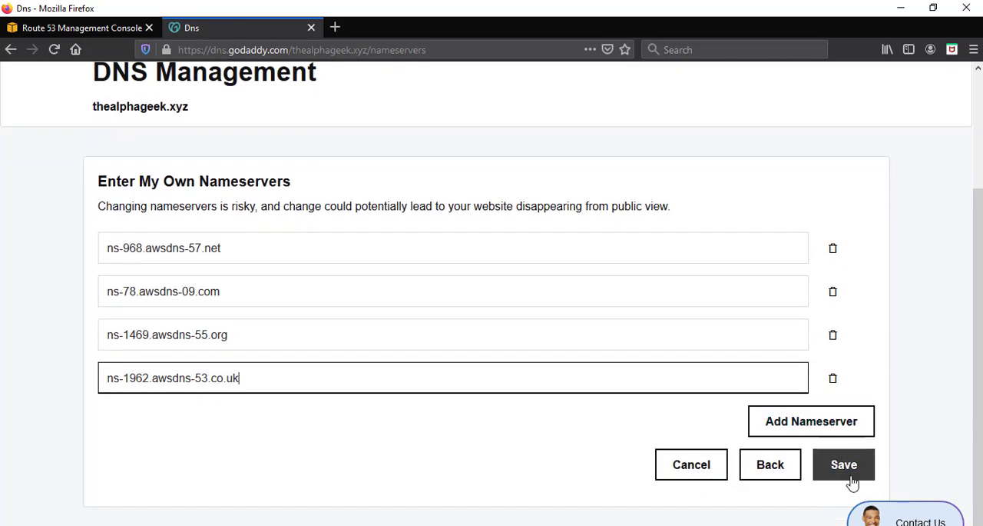
pyautogui.click(842, 464)
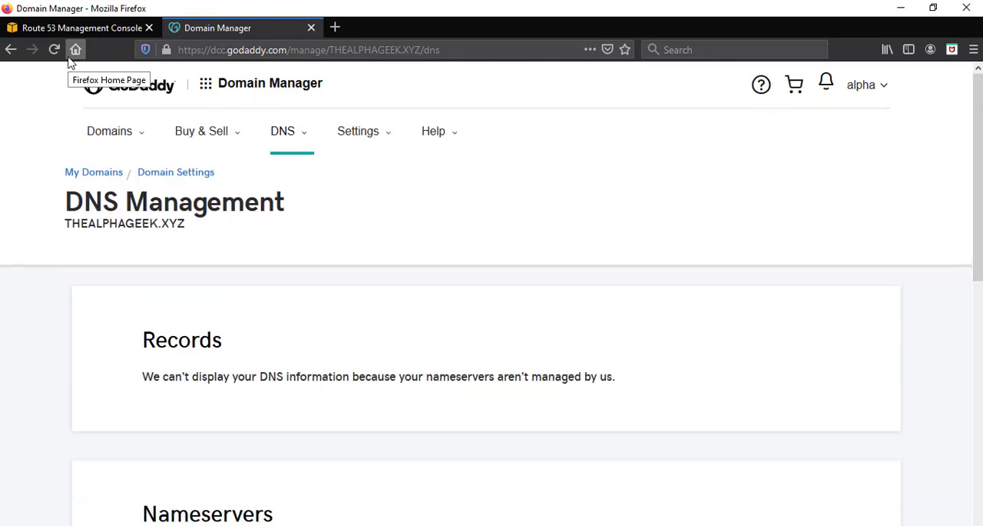
pyautogui.scroll(-5, 328, 369)
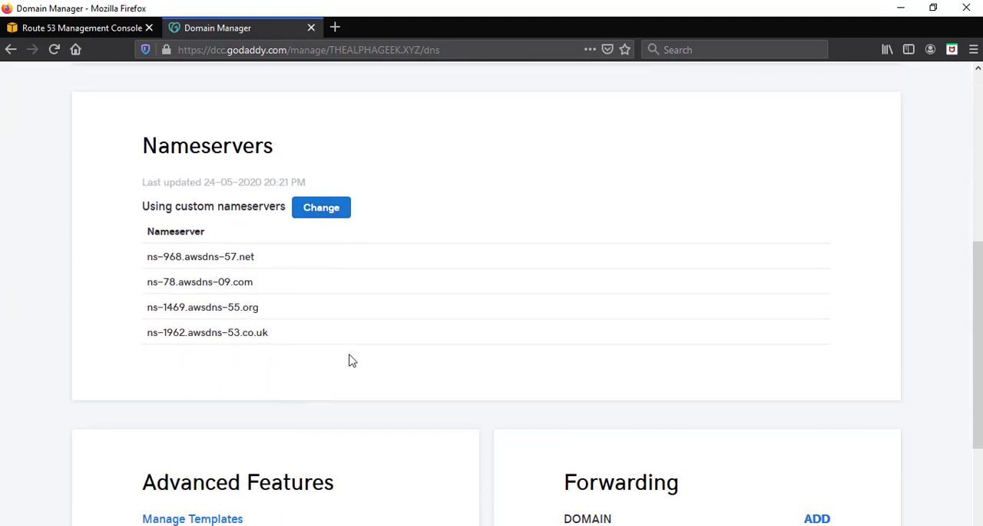
pyautogui.moveTo(351, 362); pyautogui.dragTo(140, 253)
pyautogui.click(126, 244)
pyautogui.scroll(5, 107, 249)
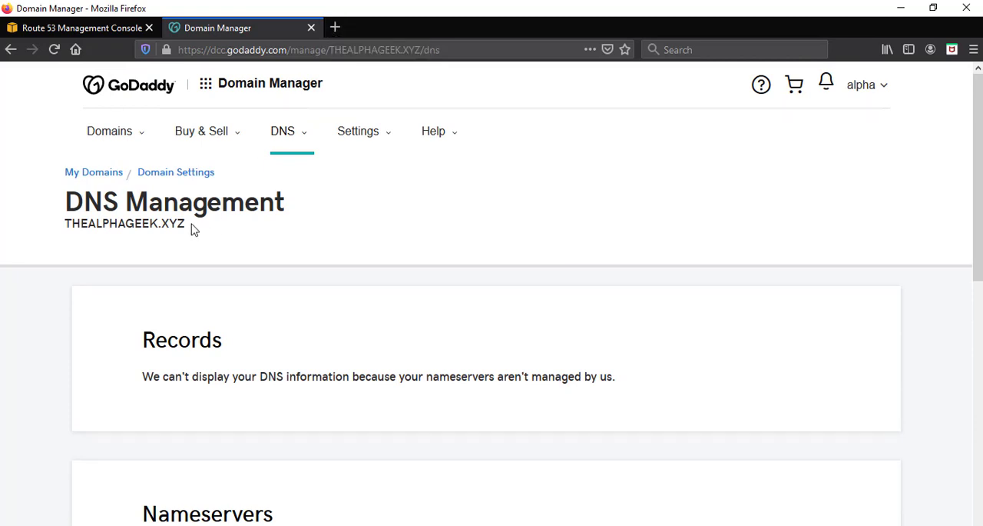
# Copy the domain name THEALPHAGEEK.XYZ from the DNS management page and open it in a new browser tab.
pyautogui.moveTo(193, 229); pyautogui.dragTo(68, 223)
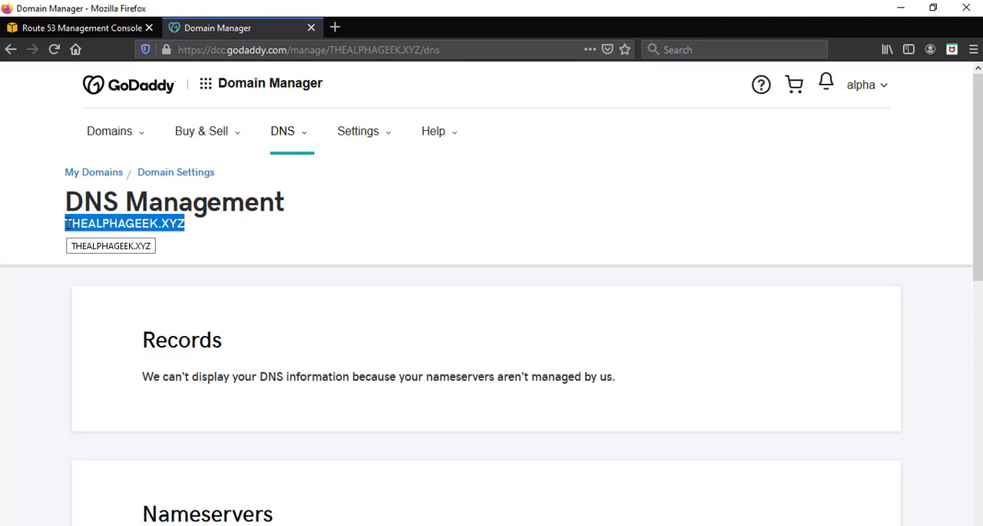
pyautogui.hotkey('ctrl', 'c')
pyautogui.click(335, 28)
pyautogui.hotkey('ctrl', 'v')
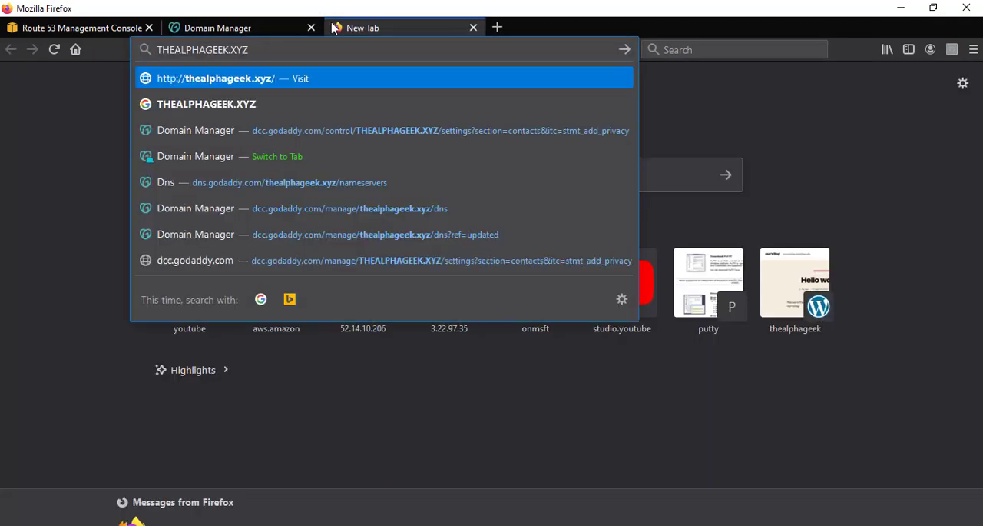
pyautogui.press('Return')
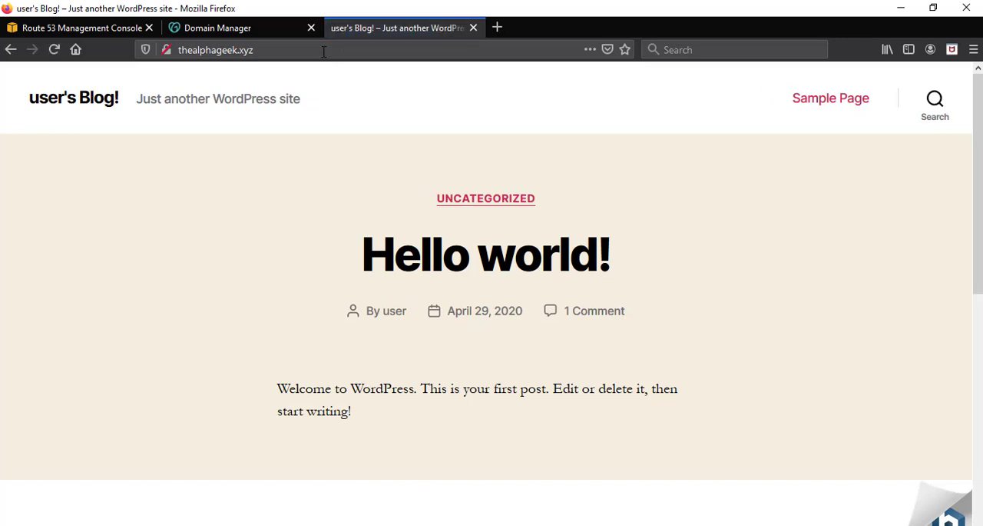
pyautogui.click(324, 51)
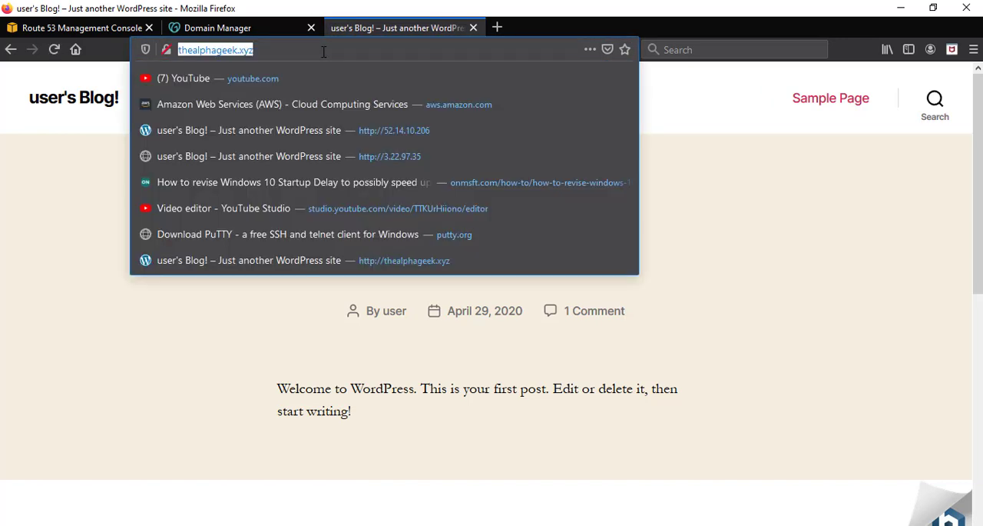
# Open the running EC2 instance in the AWS console and copy its IPv4 public IP.
pyautogui.click(84, 28)
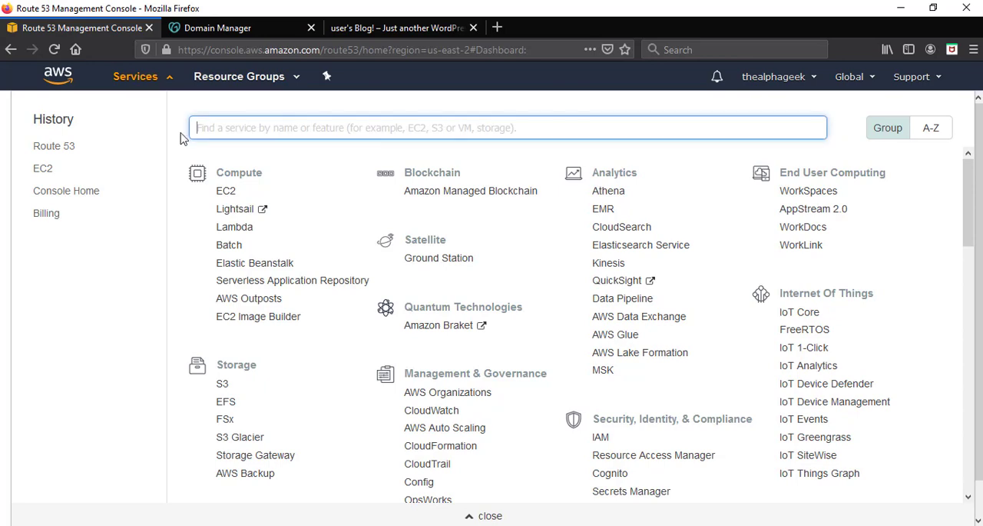
pyautogui.click(225, 194)
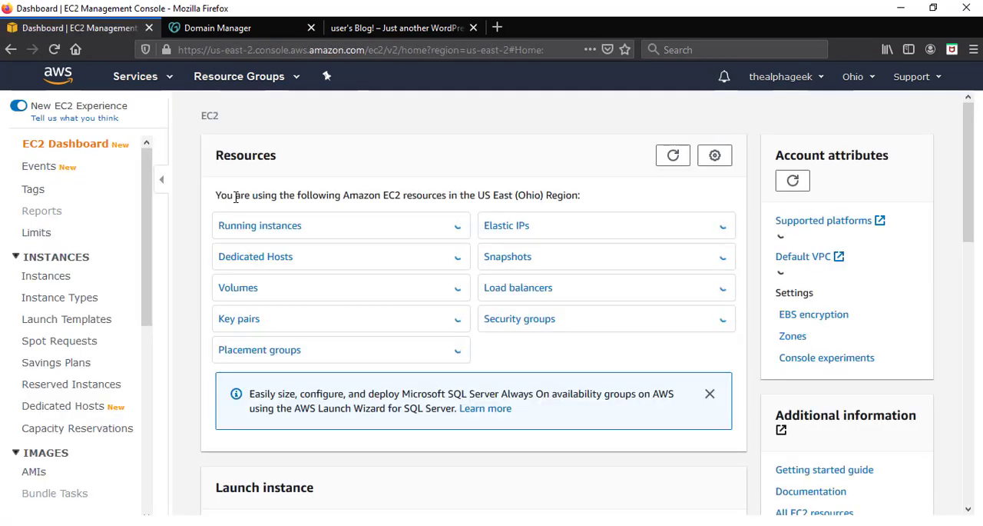
pyautogui.click(266, 234)
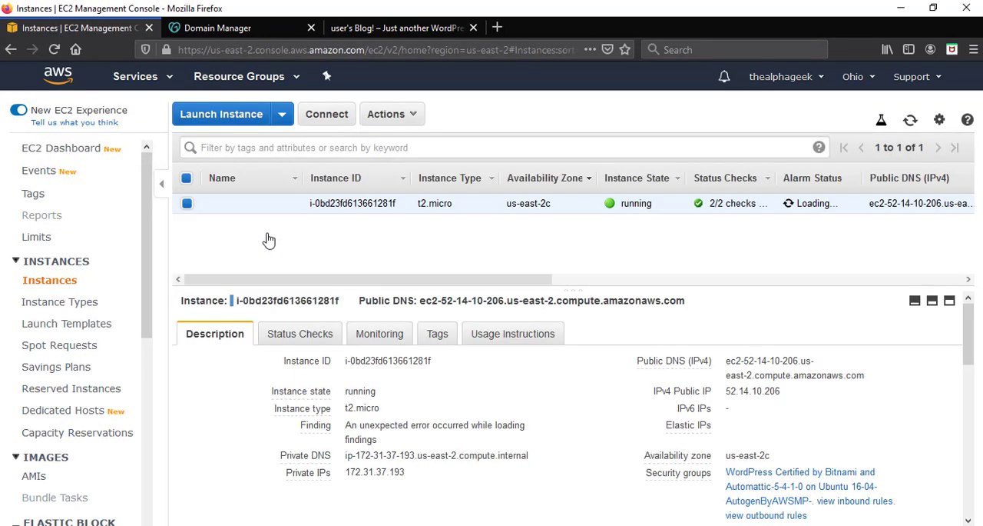
pyautogui.moveTo(798, 398)
pyautogui.mouseDown()
pyautogui.moveTo(733, 393)
pyautogui.moveTo(790, 398)
pyautogui.mouseUp()
pyautogui.click(792, 397)
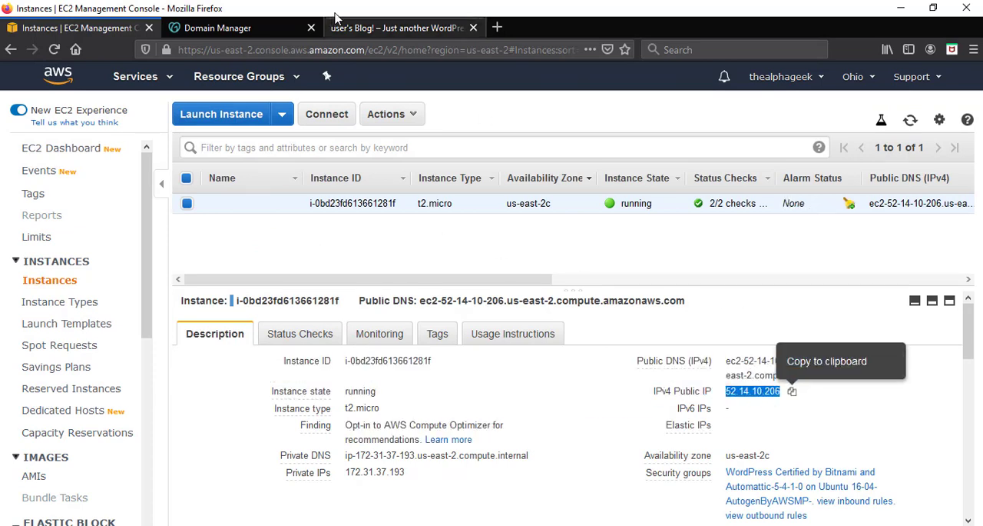
# Open the copied instance IP 52.14.10.206 in a new browser tab and compare the page with the thealphageek.xyz site.
pyautogui.click(369, 28)
pyautogui.click(342, 46)
pyautogui.click(497, 27)
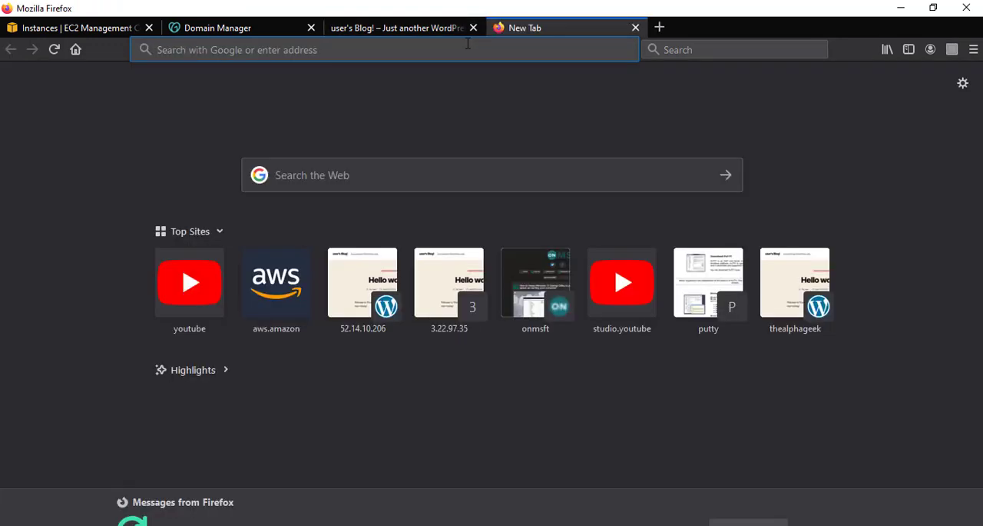
pyautogui.hotkey('ctrl', 'v')
pyautogui.press('Return')
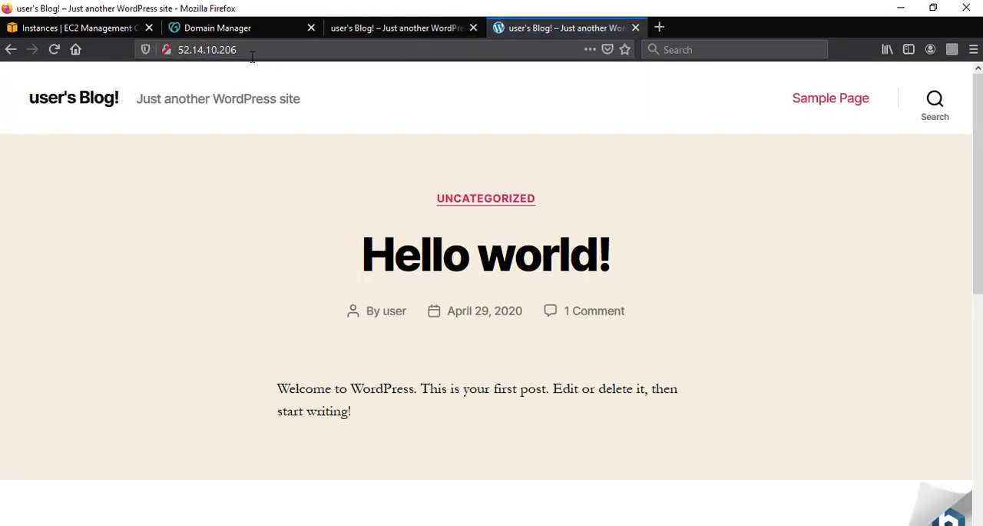
pyautogui.click(252, 56)
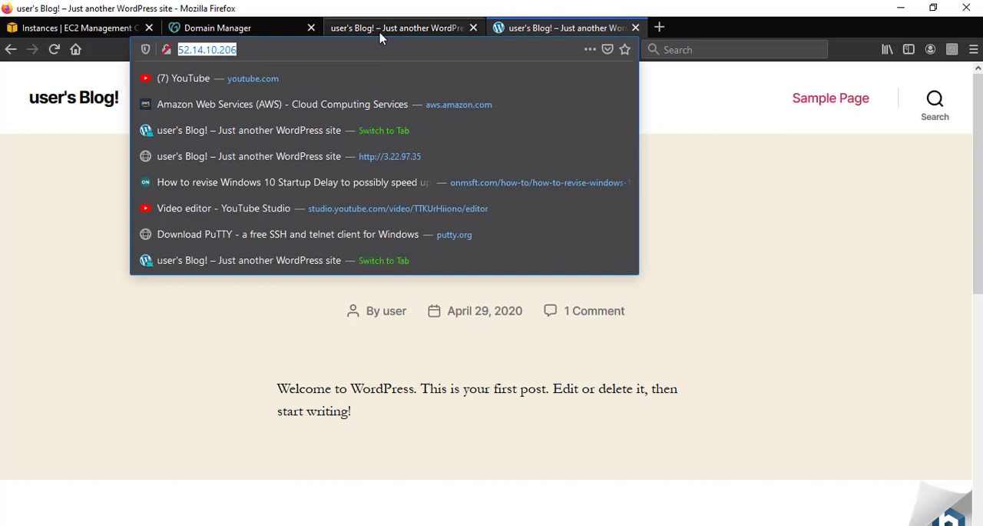
pyautogui.click(377, 29)
pyautogui.click(306, 51)
pyautogui.press('Escape')
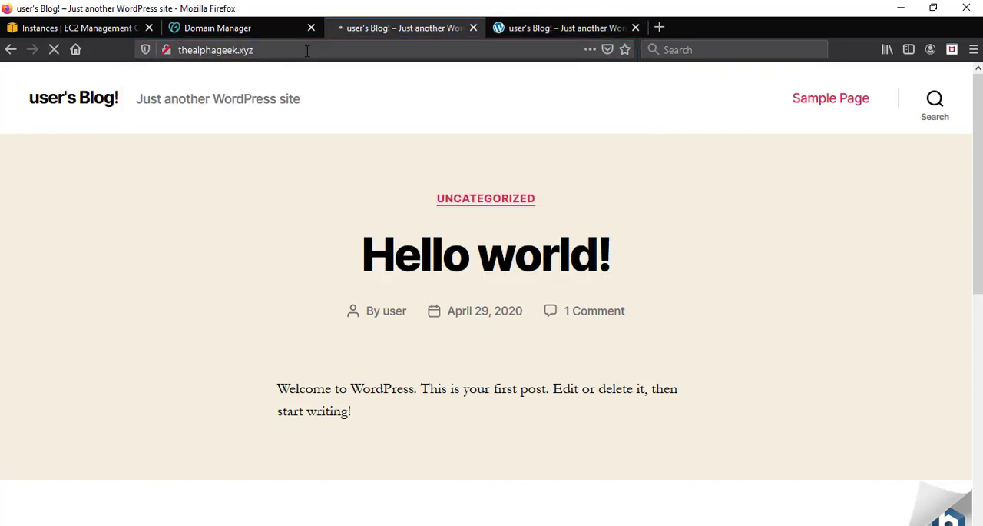
pyautogui.click(179, 50)
pyautogui.click(179, 51)
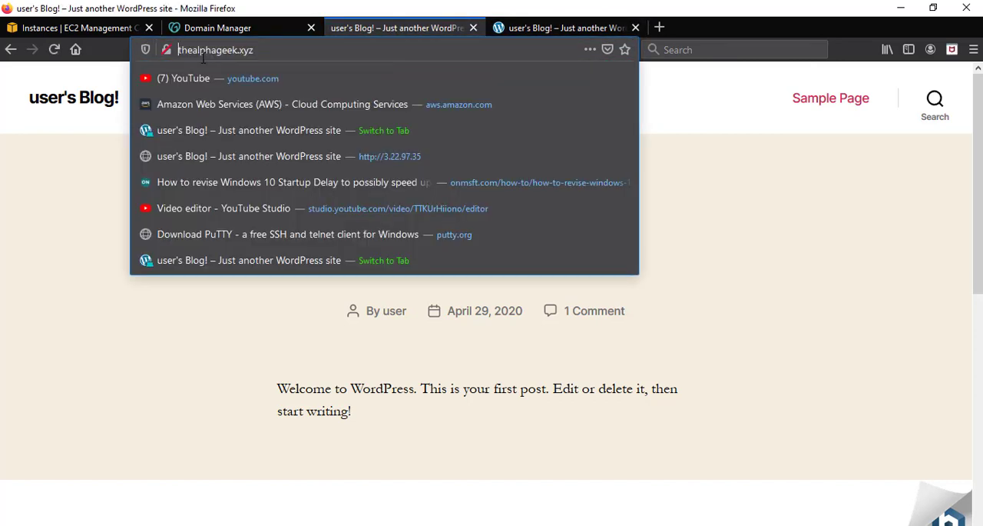
pyautogui.write('www.')
pyautogui.press('Return')
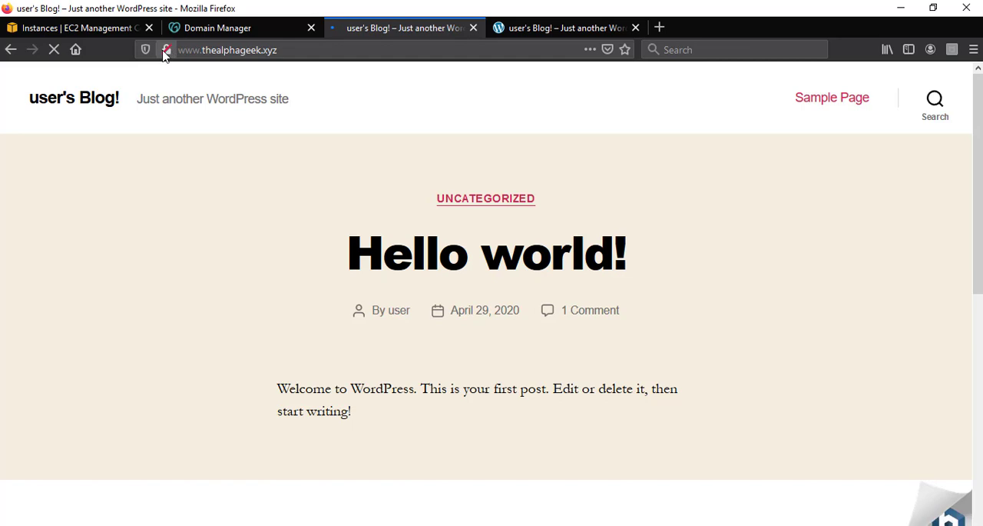
pyautogui.click(405, 49)
pyautogui.click(310, 50)
pyautogui.write('/')
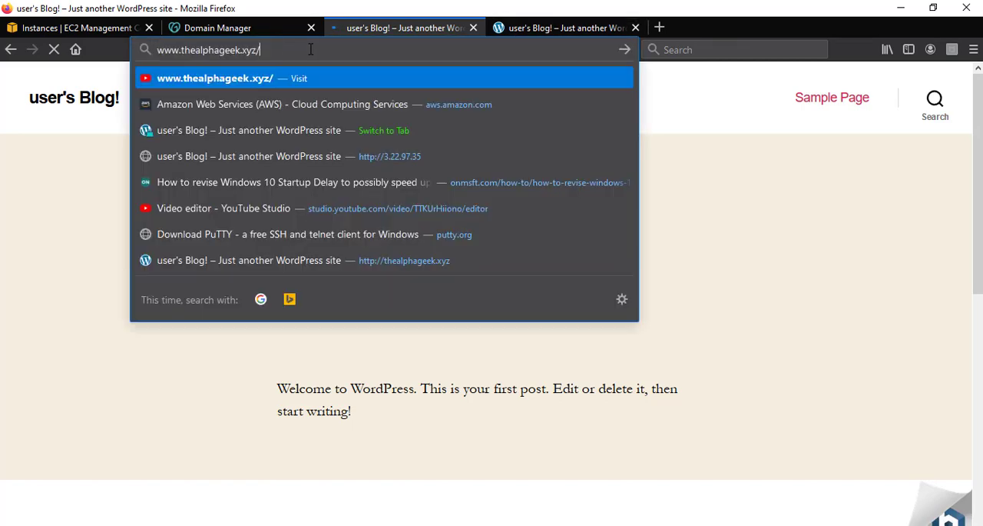
pyautogui.write('wp-admin')
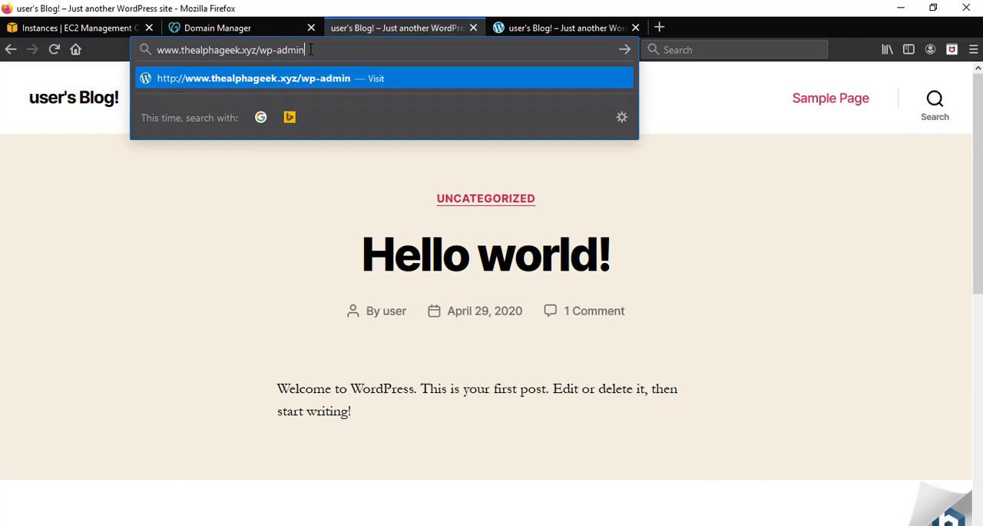
pyautogui.press('Return')
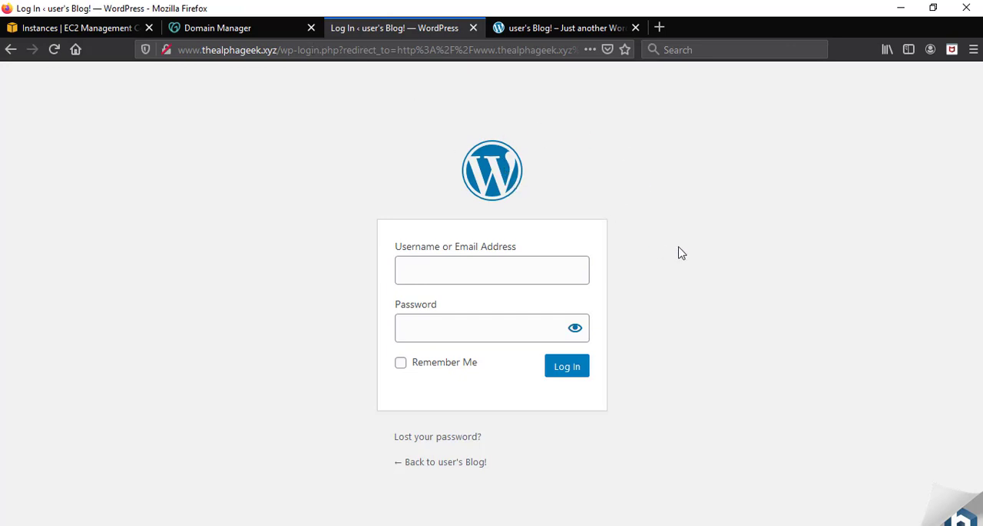
# Log in to WordPress with the username user and the copied account password, and decline saving the login in the browser.
pyautogui.click(564, 272)
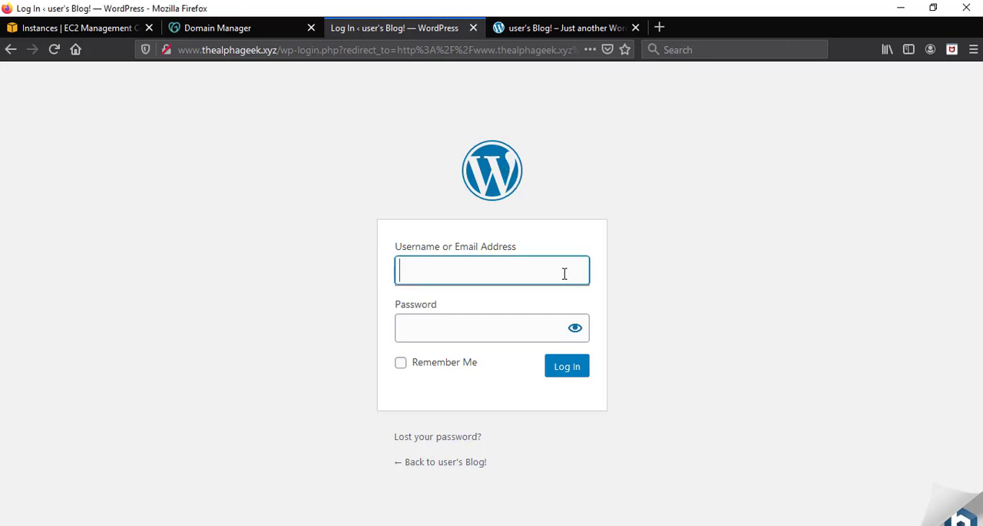
pyautogui.write('user')
pyautogui.hotkey('alt', 'Tab')
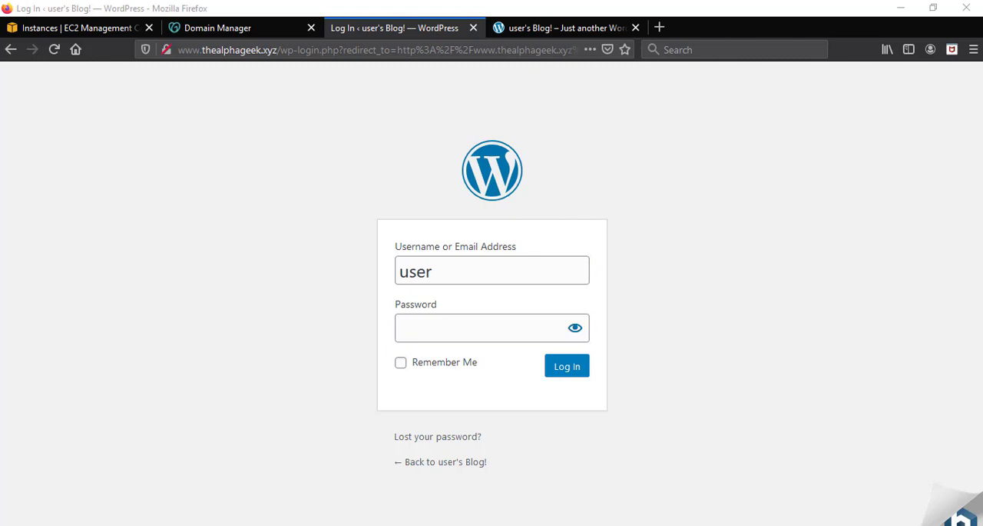
pyautogui.click(520, 331)
pyautogui.hotkey('ctrl', 'v')
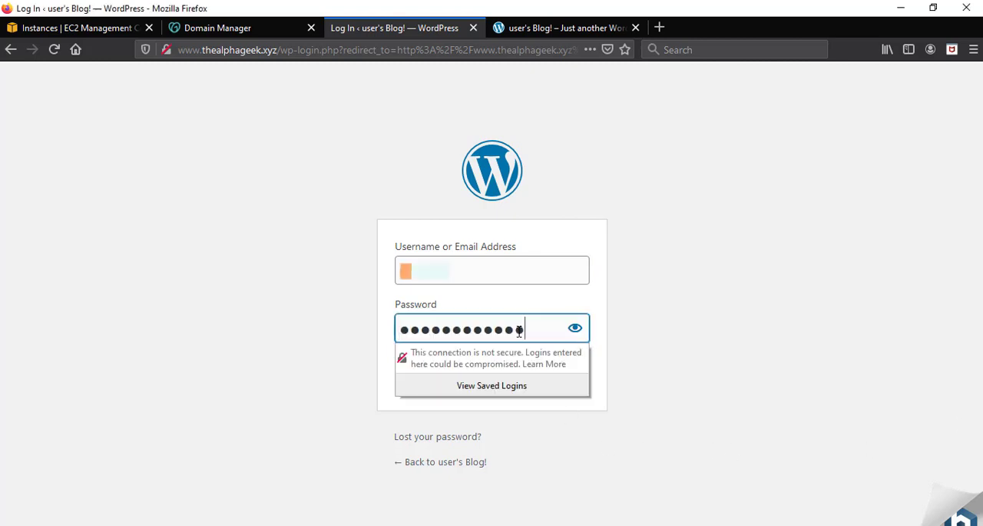
pyautogui.click(578, 368)
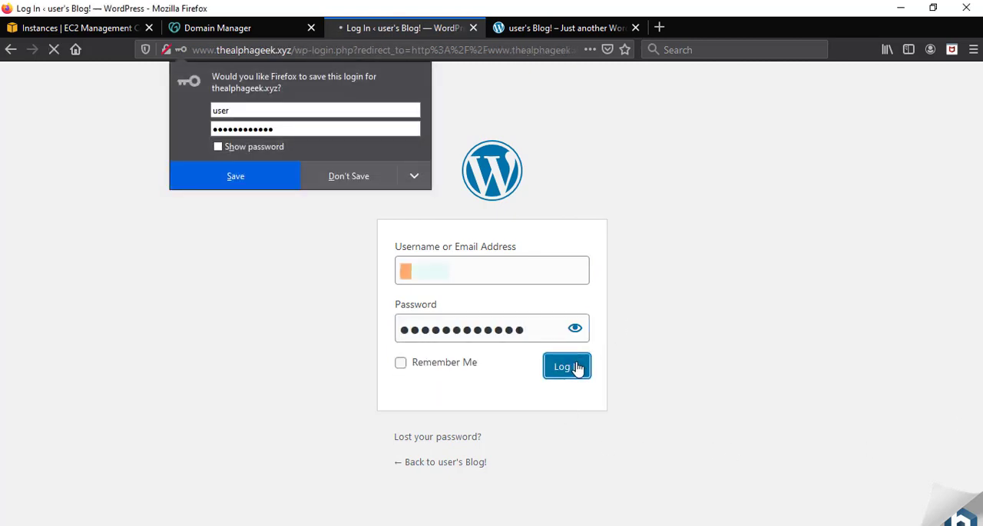
pyautogui.click(356, 175)
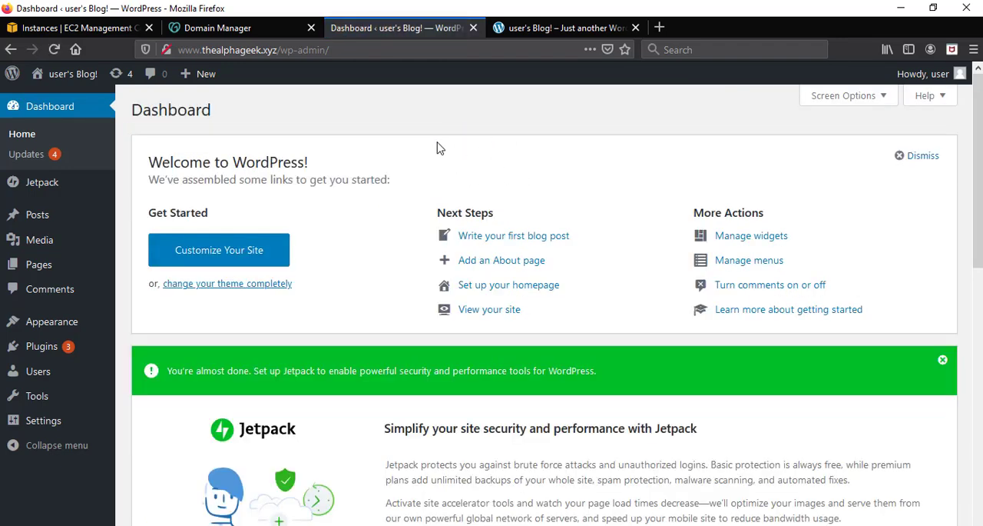
# Expand the WordPress dashboard's help section and open the logged-in user's profile page.
pyautogui.click(928, 98)
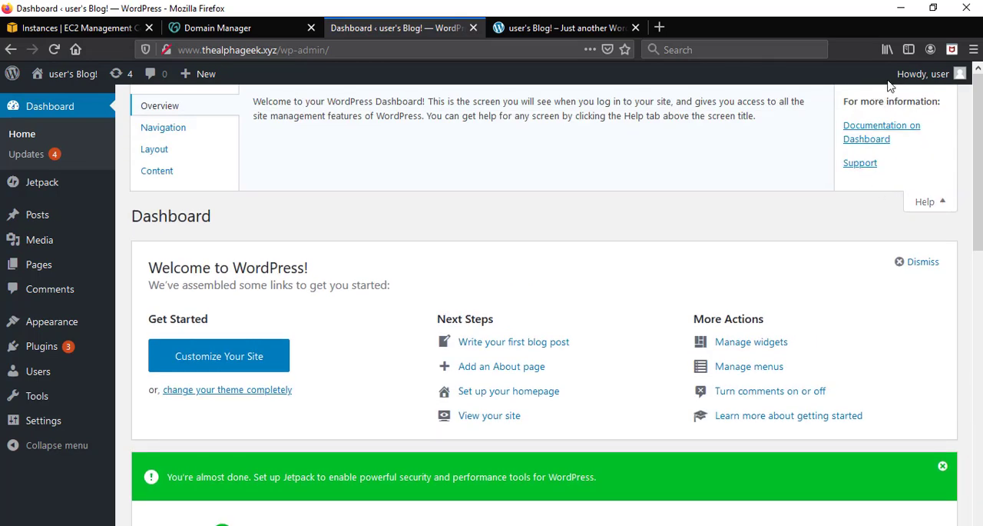
pyautogui.click(959, 73)
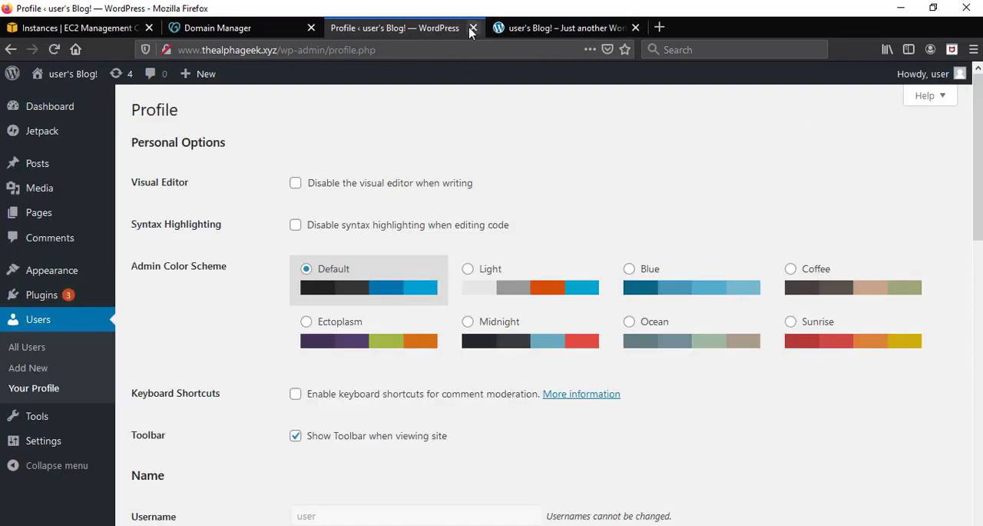
# Close the two WordPress site tabs and minimize the browser window.
pyautogui.click(472, 28)
pyautogui.click(470, 28)
pyautogui.click(901, 7)
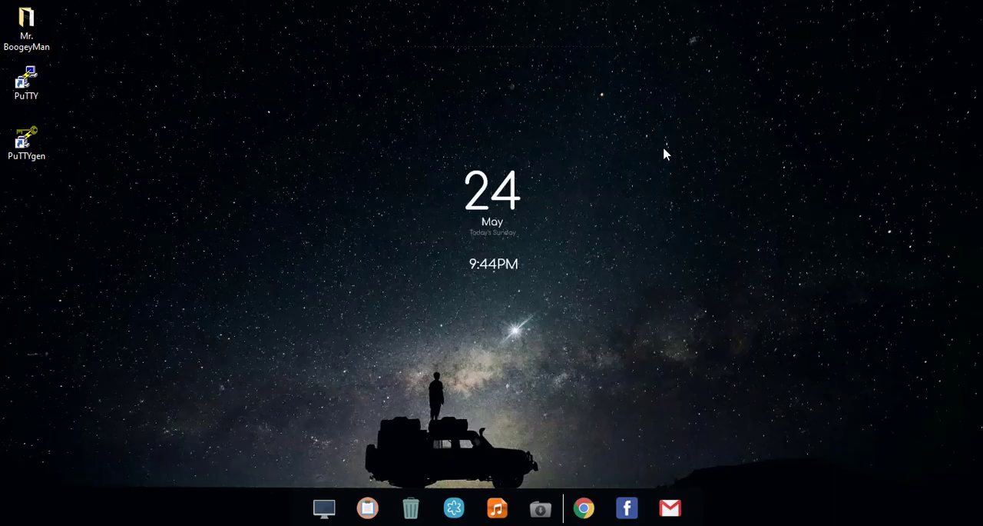